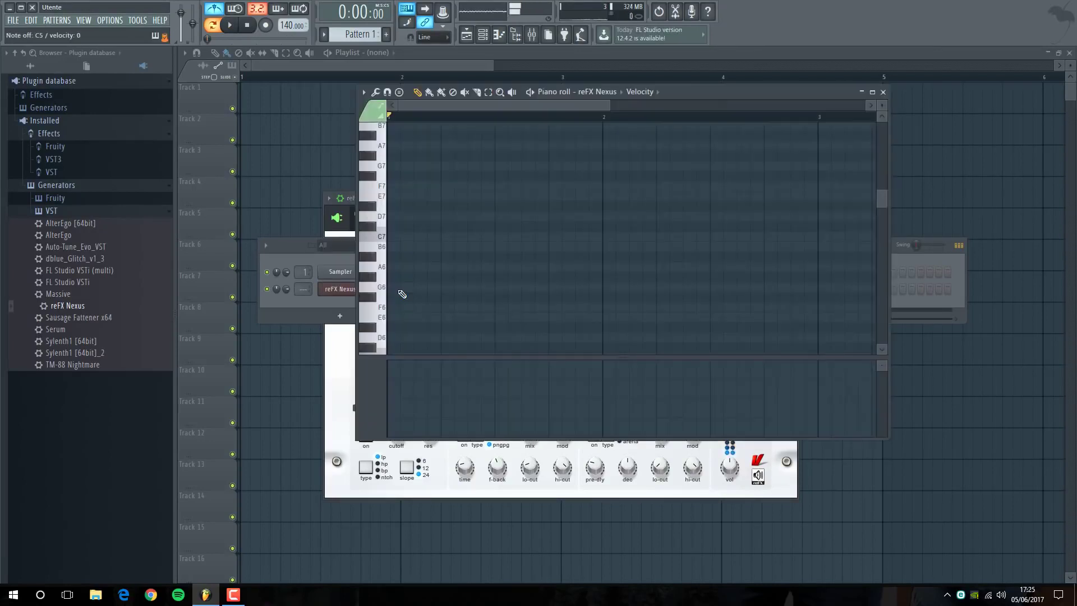
Enter the opening reFX Nexus melody notes: B4, F#5, C5 and E5 across bar 1, followed by G5 starting bar 2
{"action": "scroll", "coordinate": [401, 294], "scroll_direction": "down", "scroll_amount": 6}
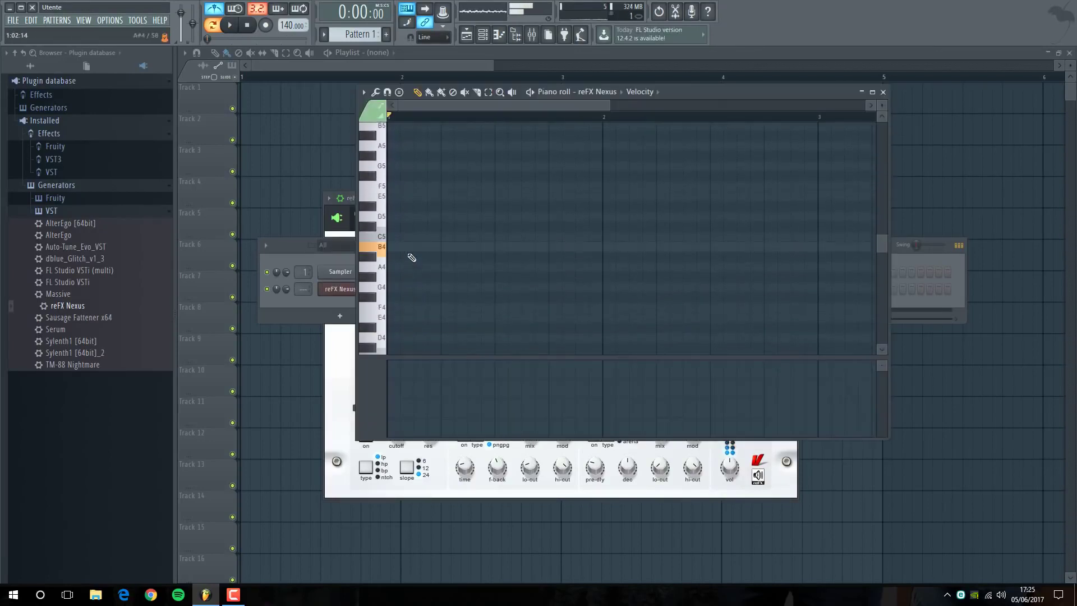
{"action": "left_click", "coordinate": [408, 251]}
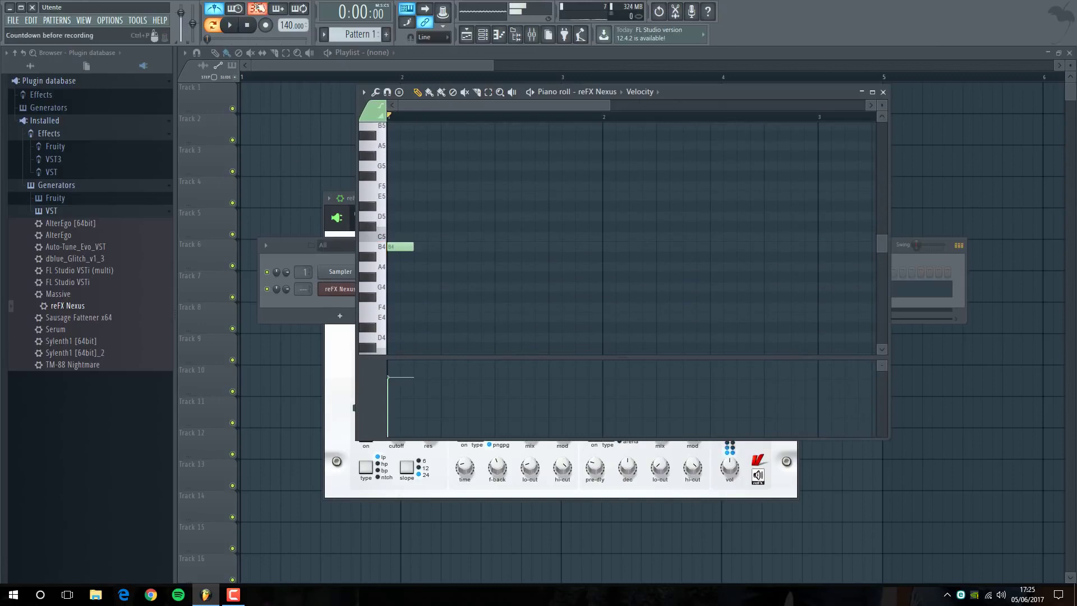
{"action": "left_click", "coordinate": [230, 26]}
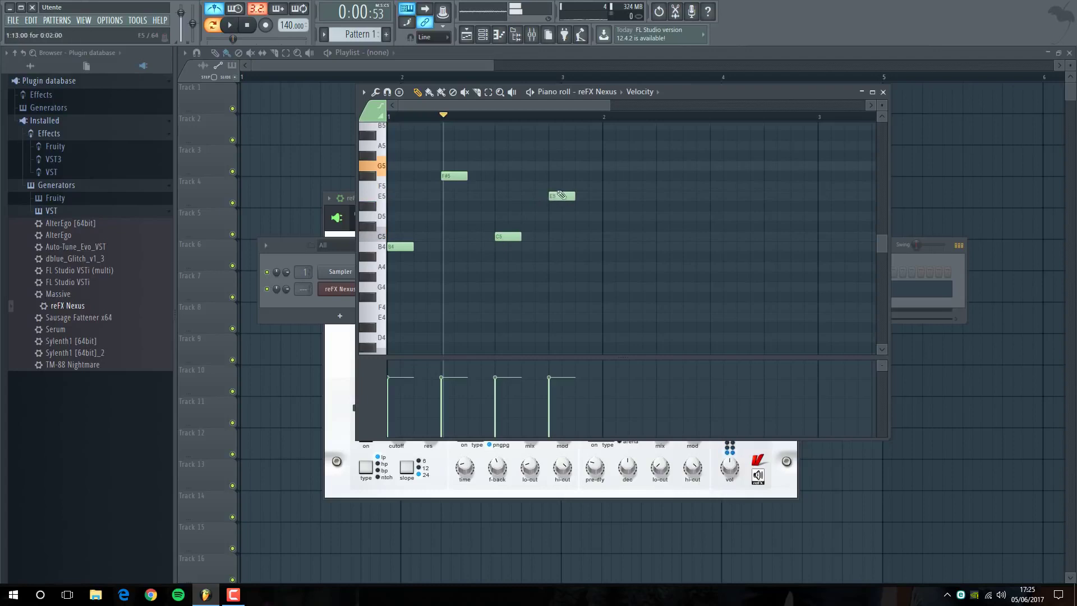
{"action": "left_click", "coordinate": [612, 173]}
{"action": "scroll", "coordinate": [505, 191], "scroll_direction": "down", "scroll_amount": 3}
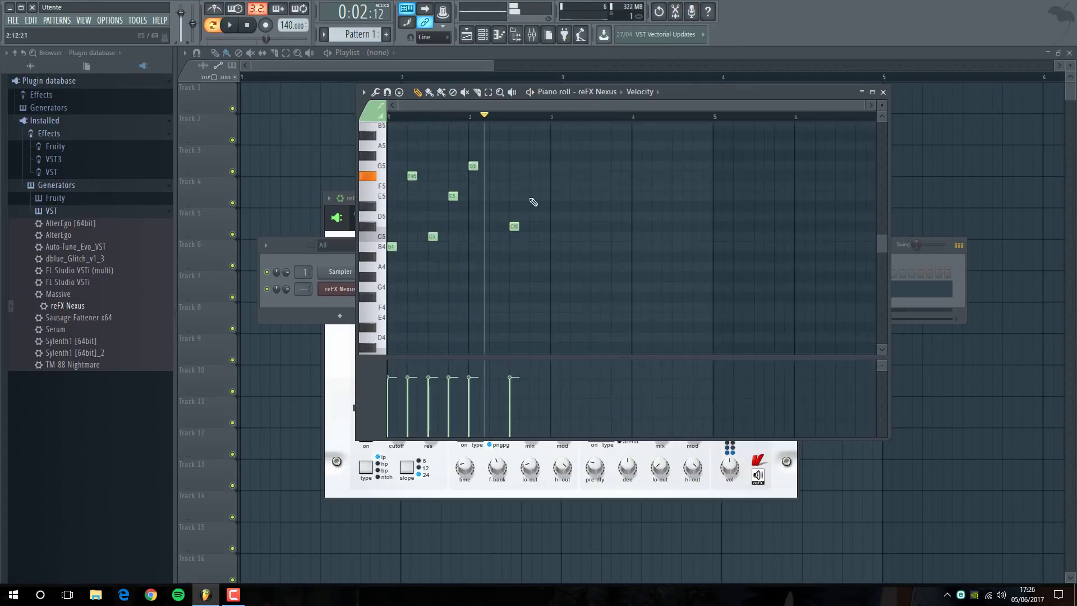
Complete bar 2 with C#5, F#5 and D5, and repeat the two-bar phrase in bars 3 and 4 for playback
{"action": "left_click", "coordinate": [533, 175]}
{"action": "left_click", "coordinate": [554, 216]}
{"action": "left_click_drag", "start_coordinate": [514, 226], "coordinate": [494, 226]}
{"action": "left_click_drag", "start_coordinate": [537, 151], "coordinate": [555, 247]}
{"action": "scroll", "coordinate": [556, 241], "scroll_direction": "down", "scroll_amount": 3}
{"action": "left_click", "coordinate": [233, 28]}
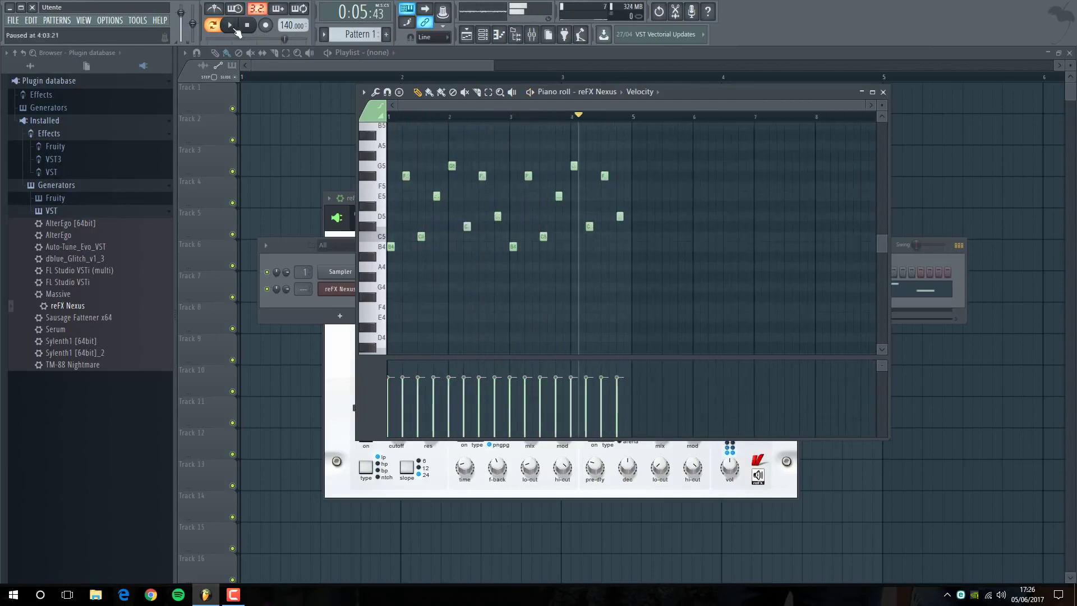
Vary the melody's repeat, changing the last two notes of bar 3 to C#5 and G5, and play it back
{"action": "scroll", "coordinate": [488, 251], "scroll_direction": "up", "scroll_amount": 2}
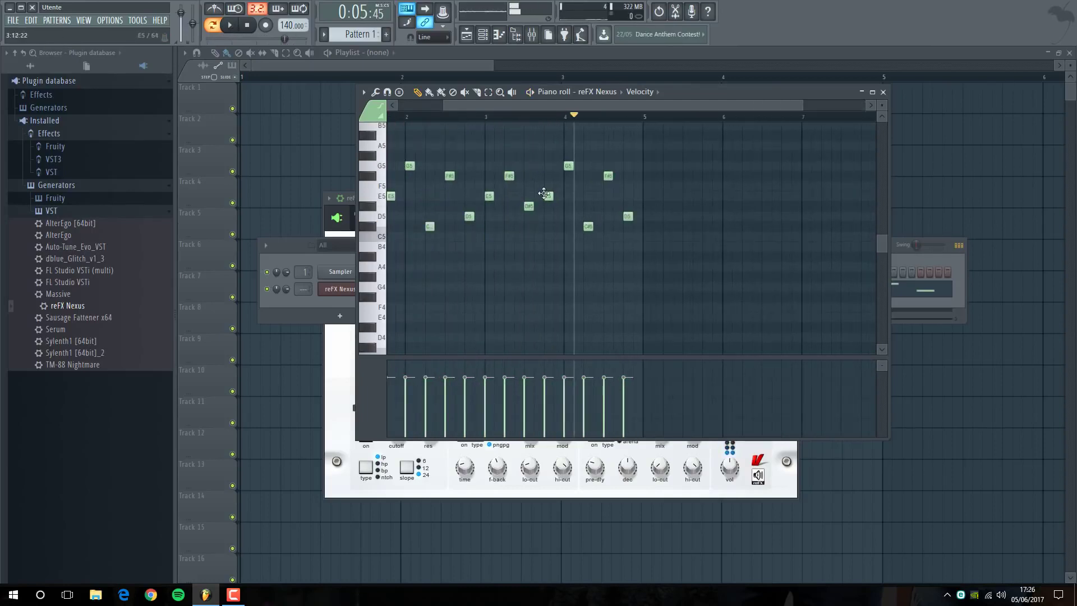
{"action": "scroll", "coordinate": [606, 216], "scroll_direction": "down", "scroll_amount": 2}
{"action": "key", "text": "space"}
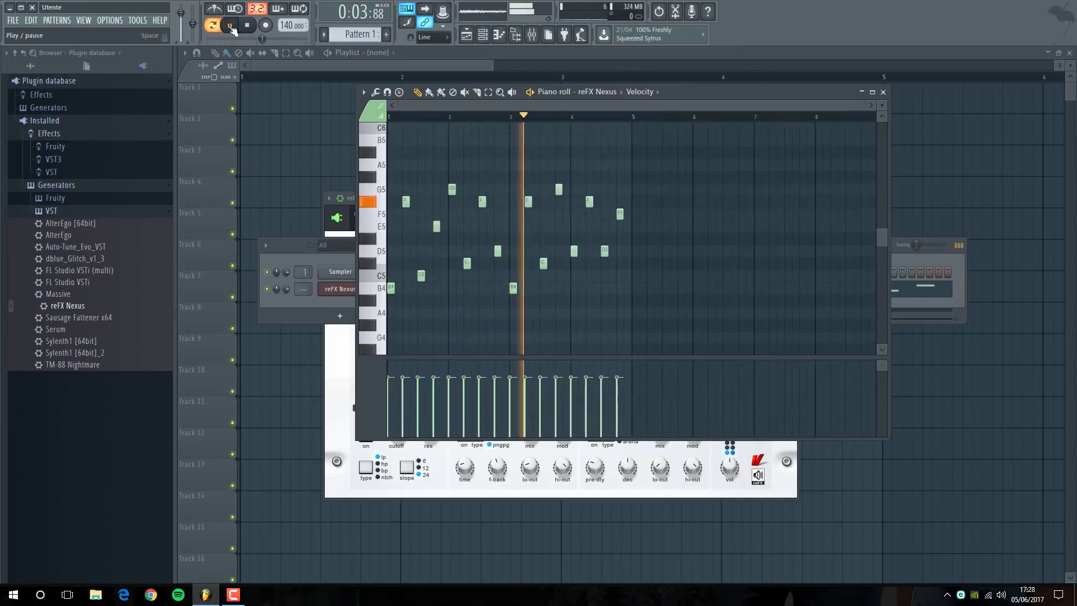
{"action": "key", "text": "space"}
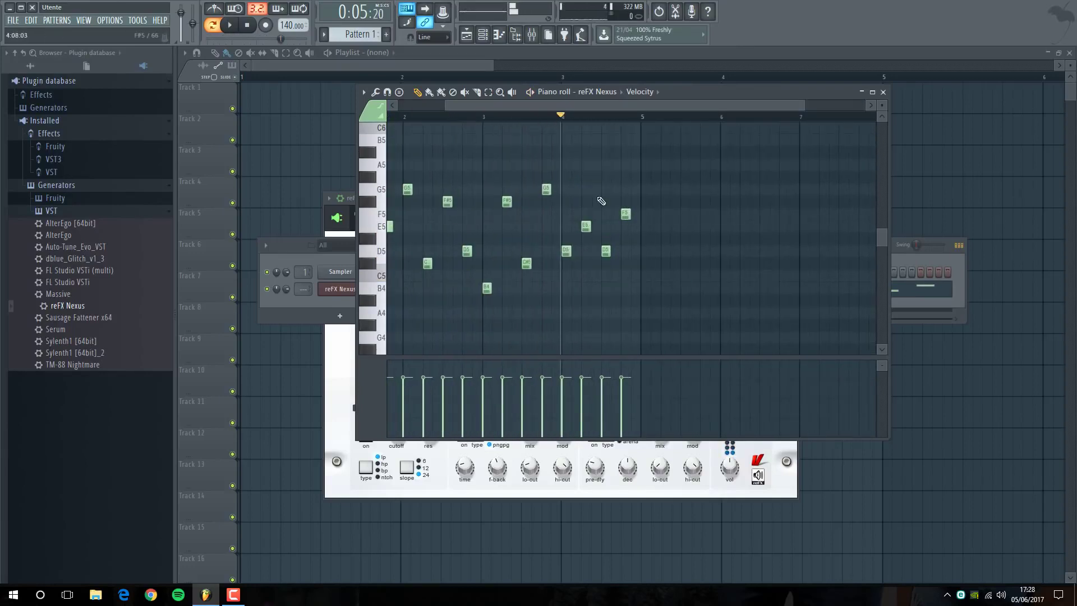
{"action": "key", "text": "space"}
{"action": "scroll", "coordinate": [632, 220], "scroll_direction": "up", "scroll_amount": 2}
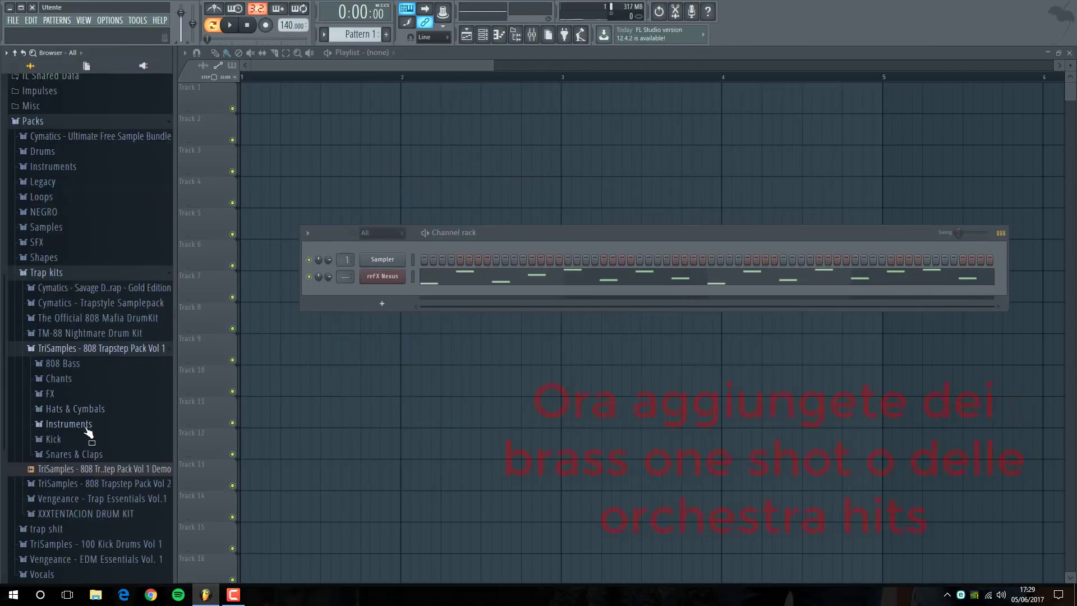
Load Orchestra Hit 001 Revved from the TriSamples Instruments samples as a new channel and open its piano roll
{"action": "left_click", "coordinate": [83, 425]}
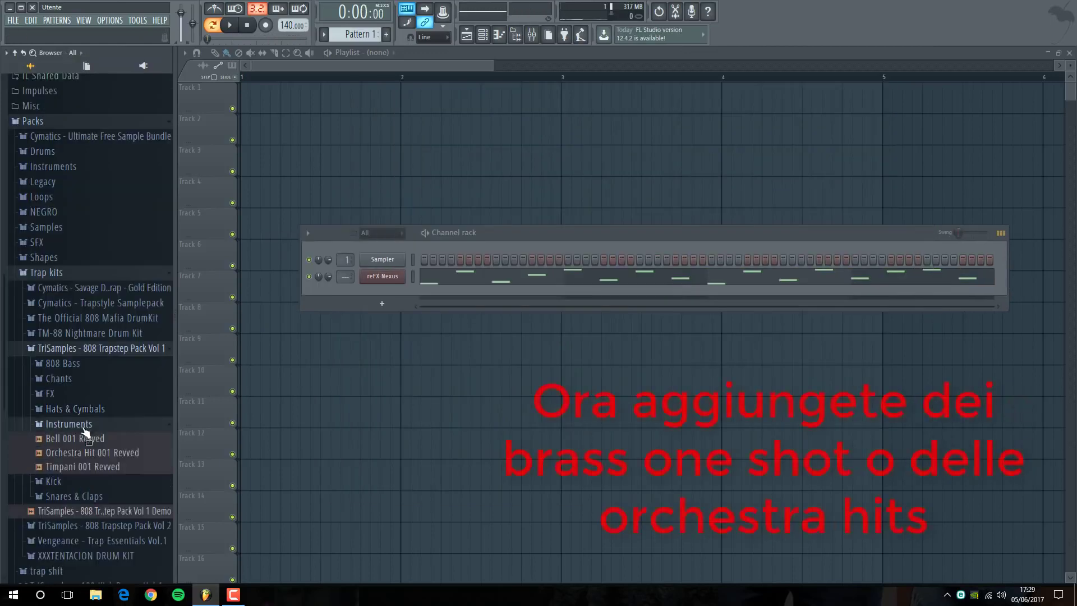
{"action": "left_click", "coordinate": [89, 452]}
{"action": "left_click_drag", "start_coordinate": [93, 461], "coordinate": [381, 291]}
{"action": "right_click", "coordinate": [387, 293]}
{"action": "left_click", "coordinate": [429, 293]}
Place orchestra hits on A4 at the starts of bars 1 and 3 and on B4 at bar 4's third beat, auditioning the pattern
{"action": "left_click", "coordinate": [391, 313]}
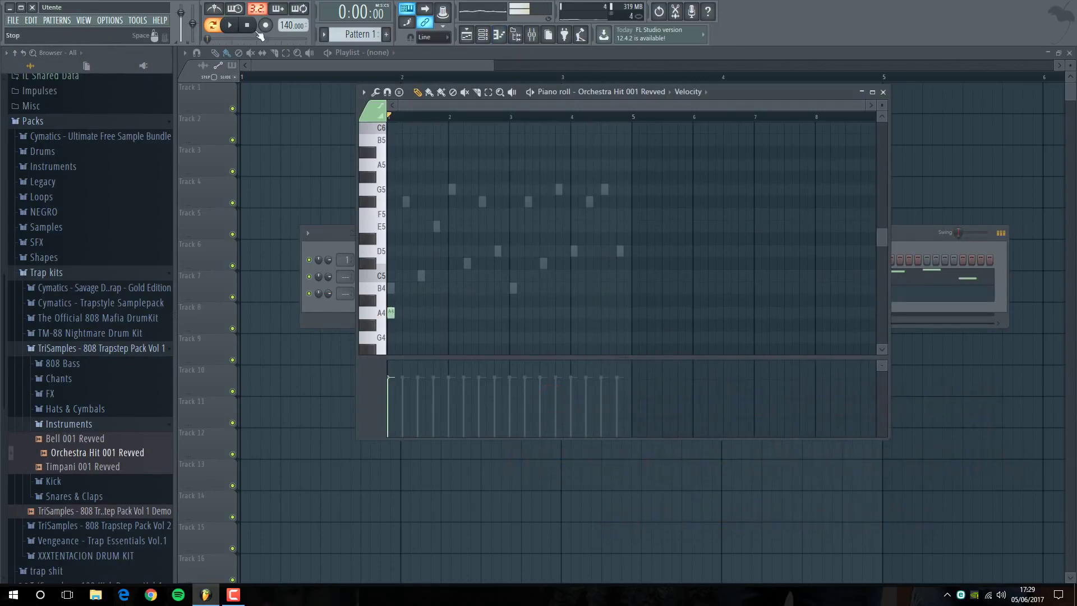
{"action": "left_click", "coordinate": [232, 27]}
{"action": "left_click_drag", "start_coordinate": [319, 231], "coordinate": [293, 272]}
{"action": "left_click", "coordinate": [716, 100]}
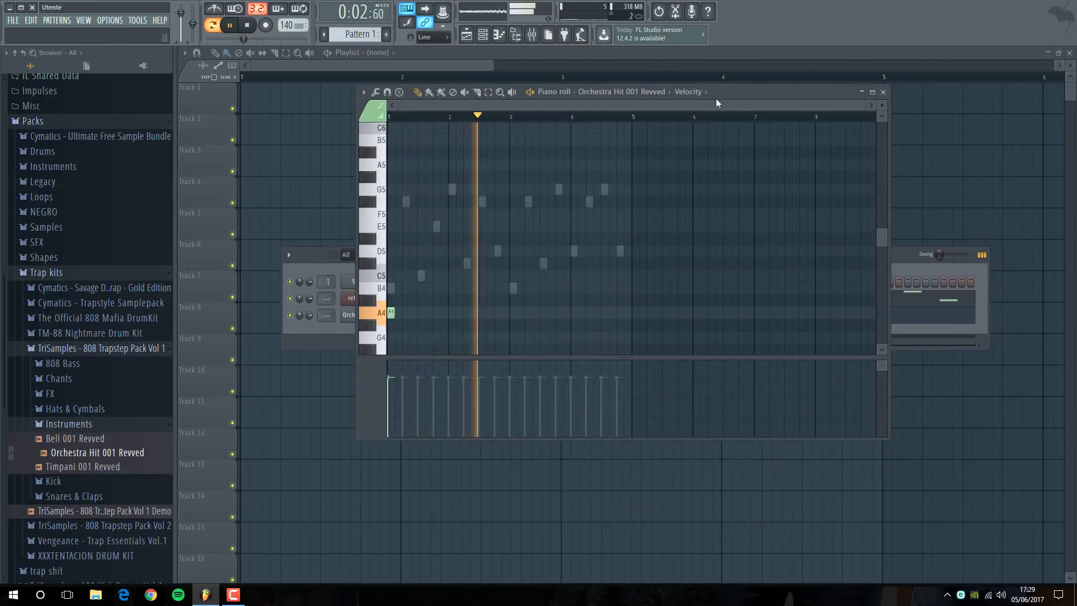
{"action": "left_click", "coordinate": [512, 312]}
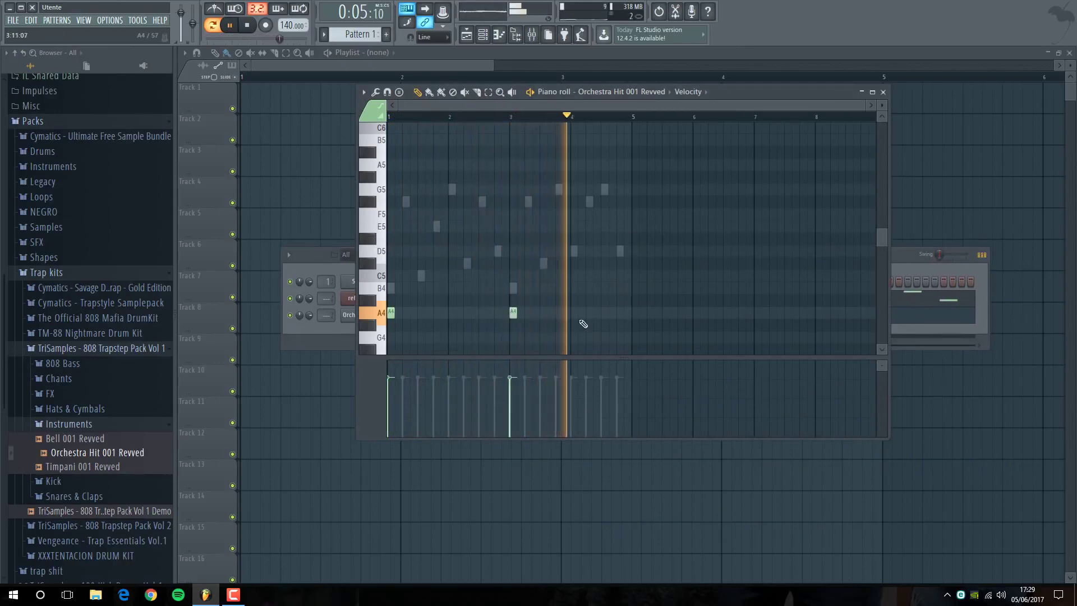
{"action": "left_click", "coordinate": [605, 288]}
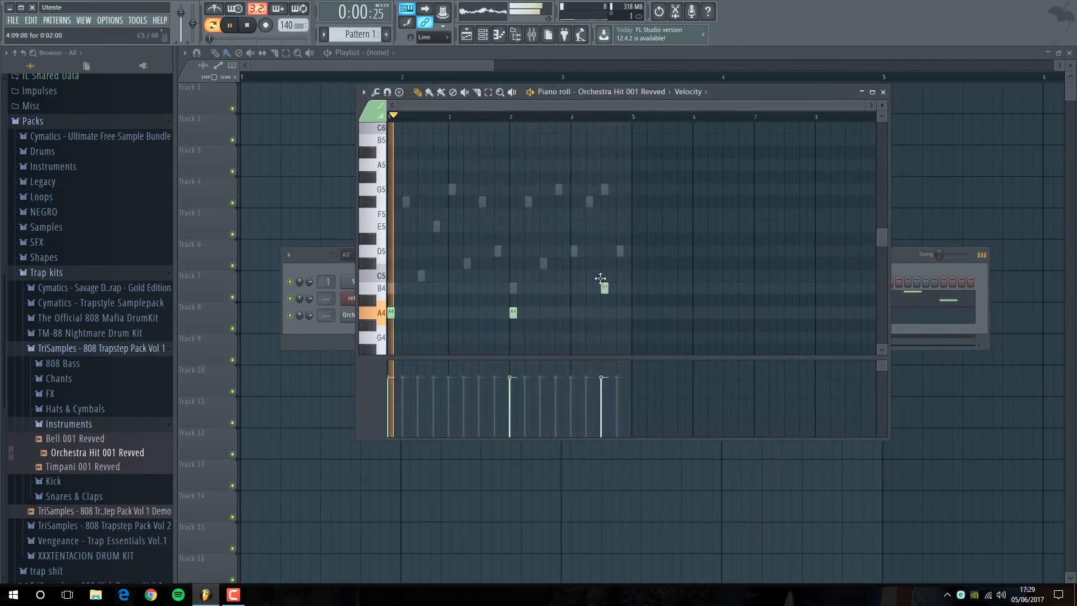
{"action": "left_click", "coordinate": [229, 25]}
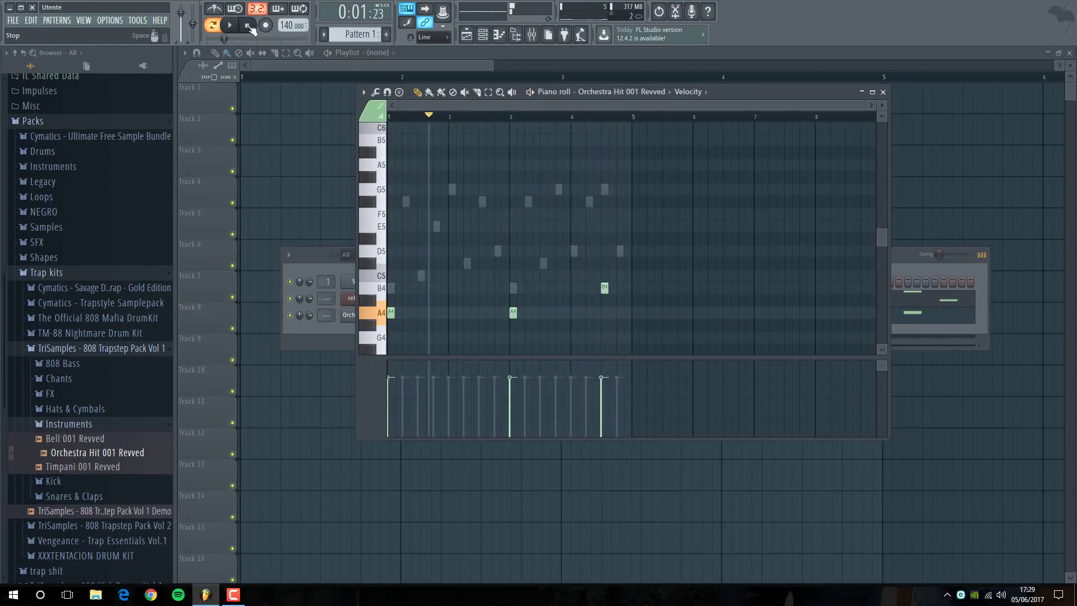
{"action": "left_click", "coordinate": [248, 26]}
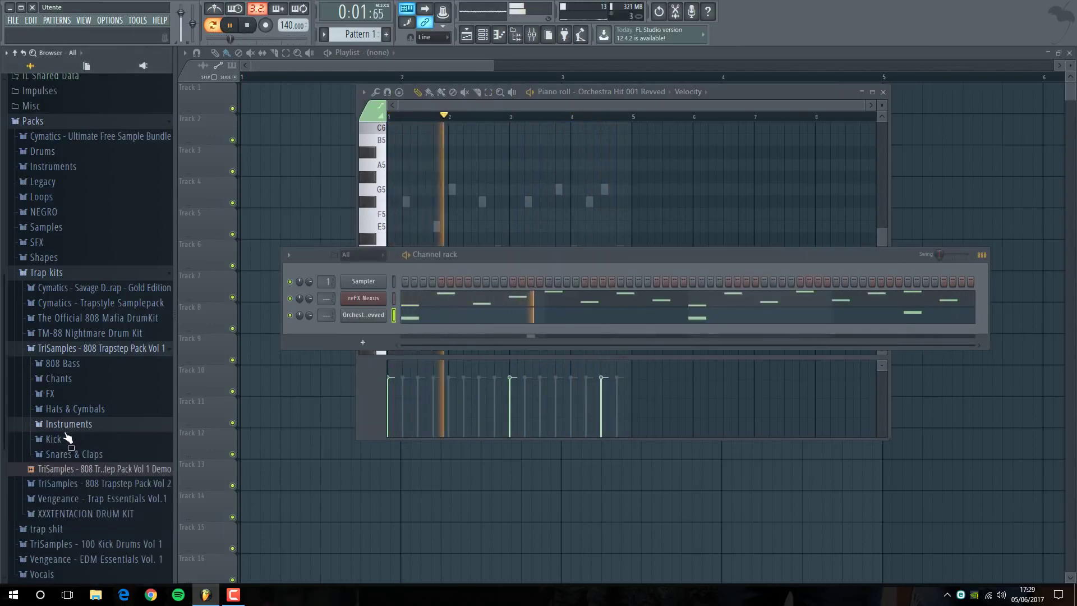
Reopen the reFX Nexus melody in the piano roll and play the pattern
{"action": "left_click", "coordinate": [733, 89]}
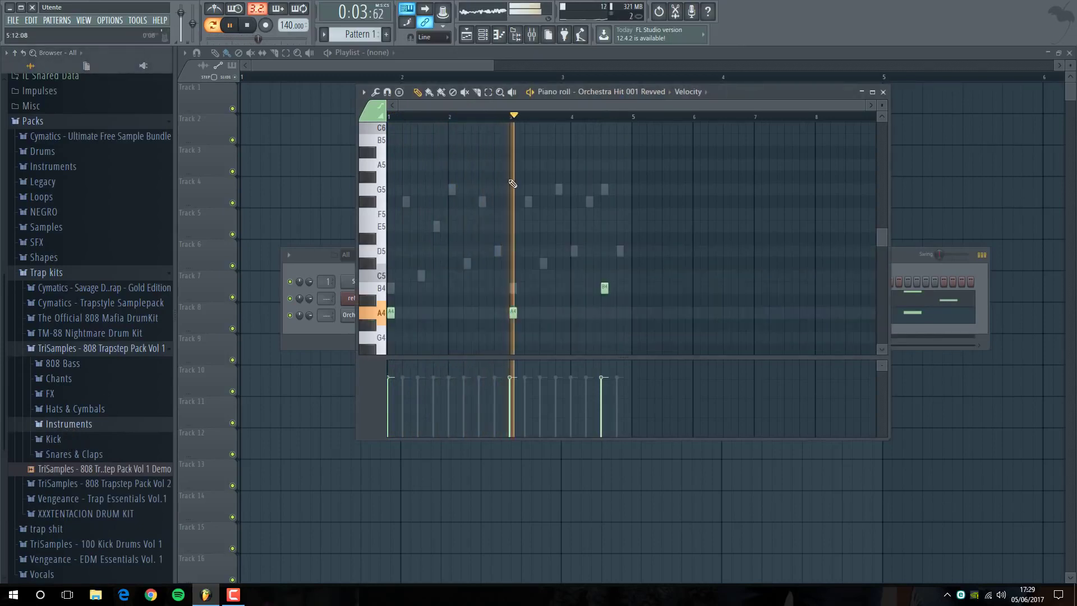
{"action": "left_click", "coordinate": [303, 251]}
{"action": "left_click", "coordinate": [486, 302]}
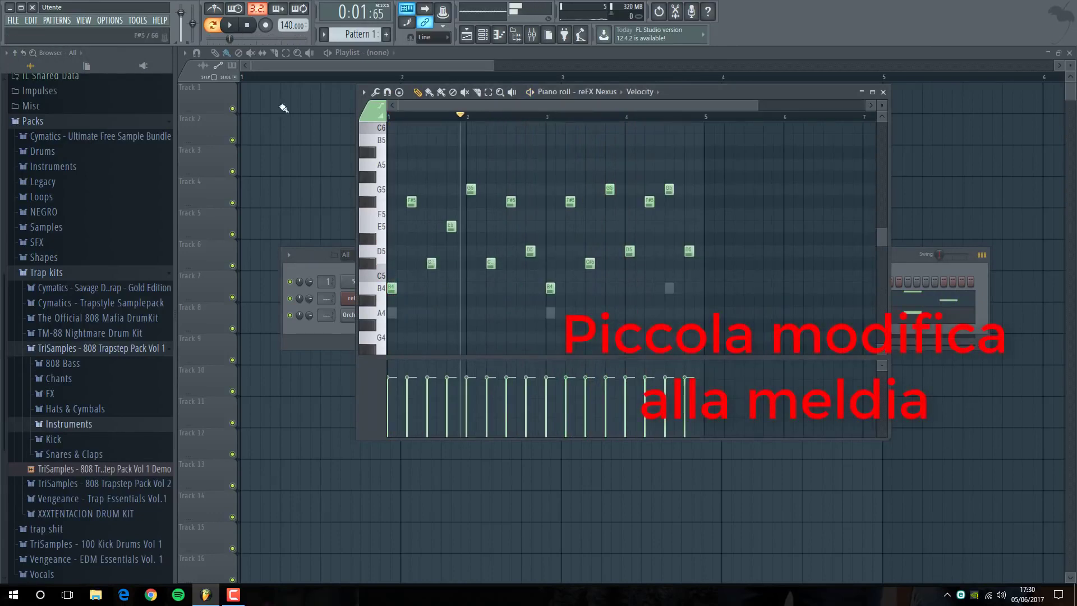
{"action": "key", "text": "space"}
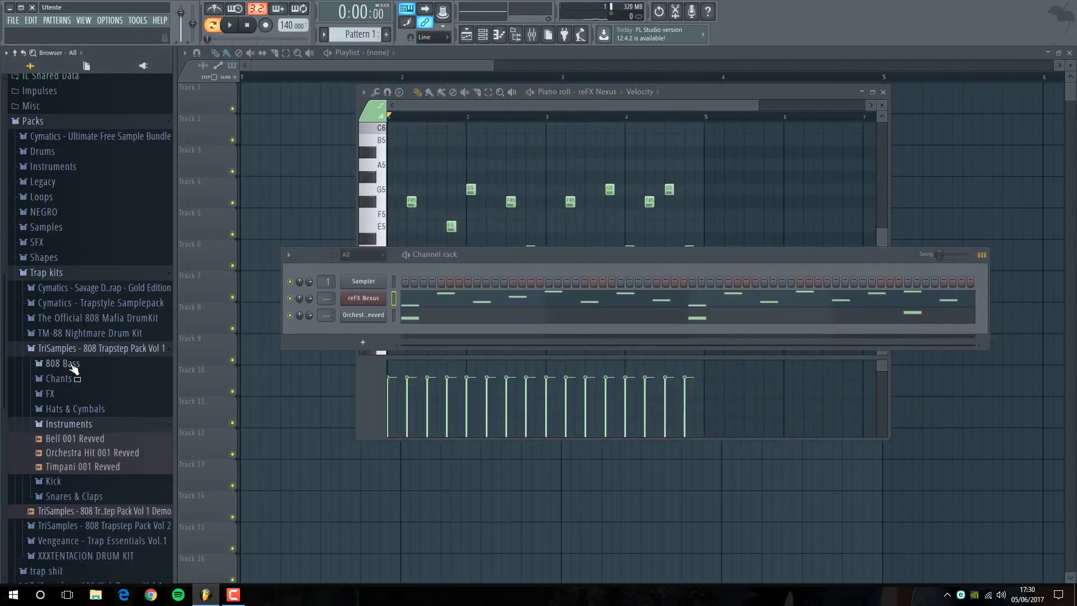
Load 808 Bass A Knaw from the TriSamples 808 Bass folder as a new channel and open its piano roll
{"action": "left_click", "coordinate": [63, 364]}
{"action": "left_click_drag", "start_coordinate": [85, 392], "coordinate": [370, 335]}
{"action": "right_click", "coordinate": [370, 335]}
{"action": "left_click", "coordinate": [395, 332]}
{"action": "left_click_drag", "start_coordinate": [410, 289], "coordinate": [400, 242]}
{"action": "right_click", "coordinate": [393, 219]}
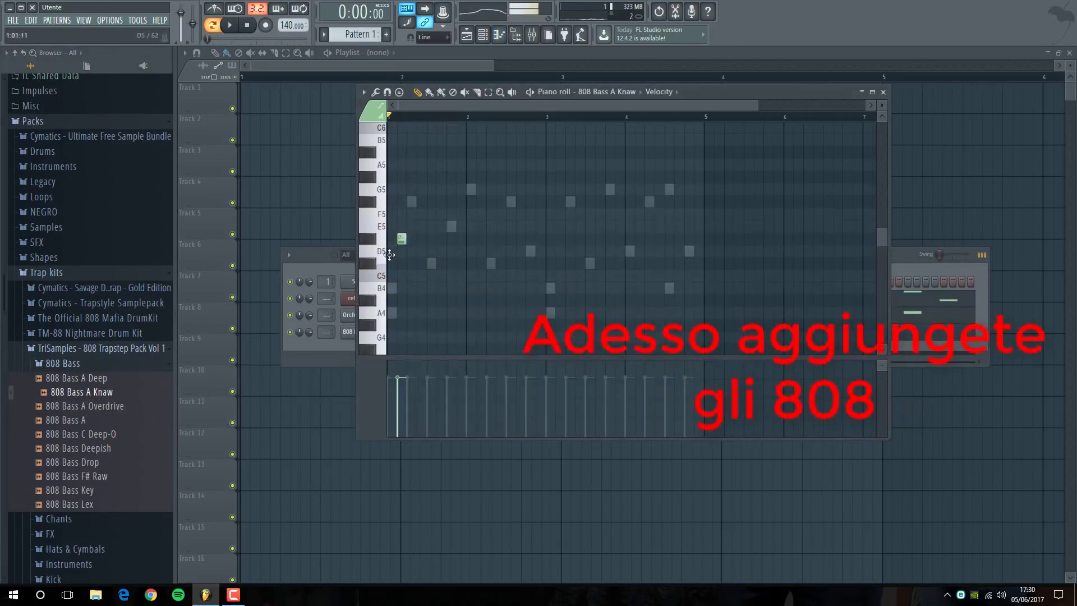
{"action": "right_click", "coordinate": [403, 245]}
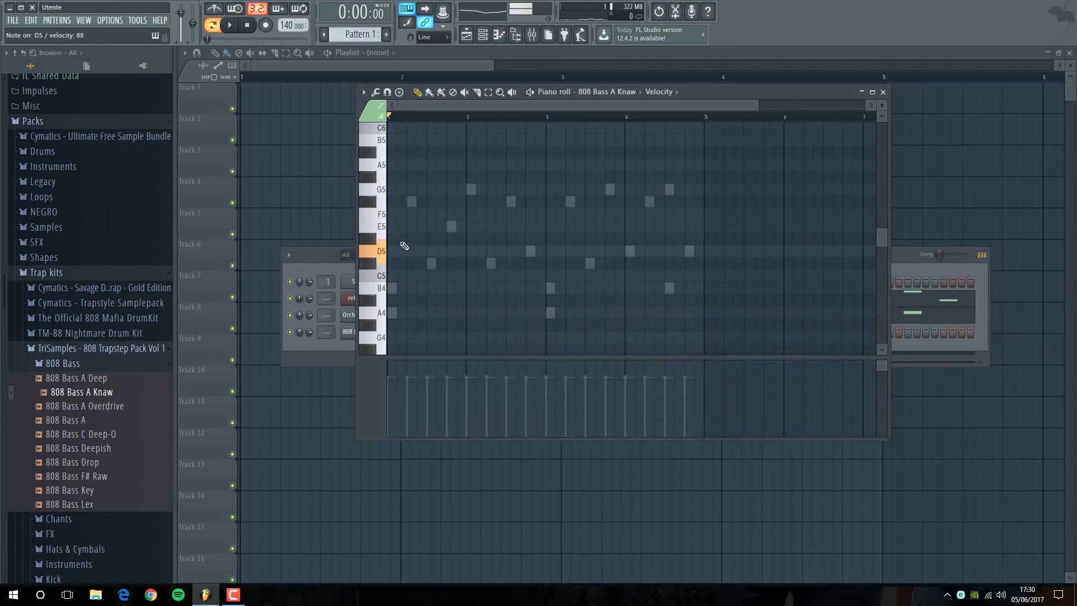
Draw a one-bar D5 bass note at the start of bar 1 and solo the 808 Bass A Knaw channel for playback
{"action": "left_click_drag", "start_coordinate": [422, 289], "coordinate": [393, 289]}
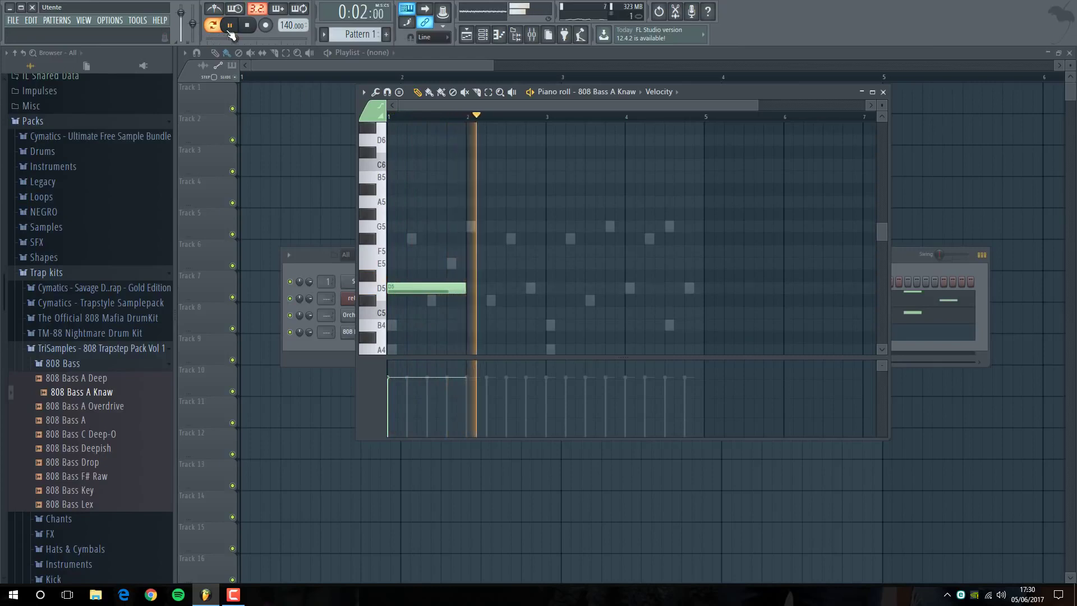
{"action": "left_click", "coordinate": [253, 26]}
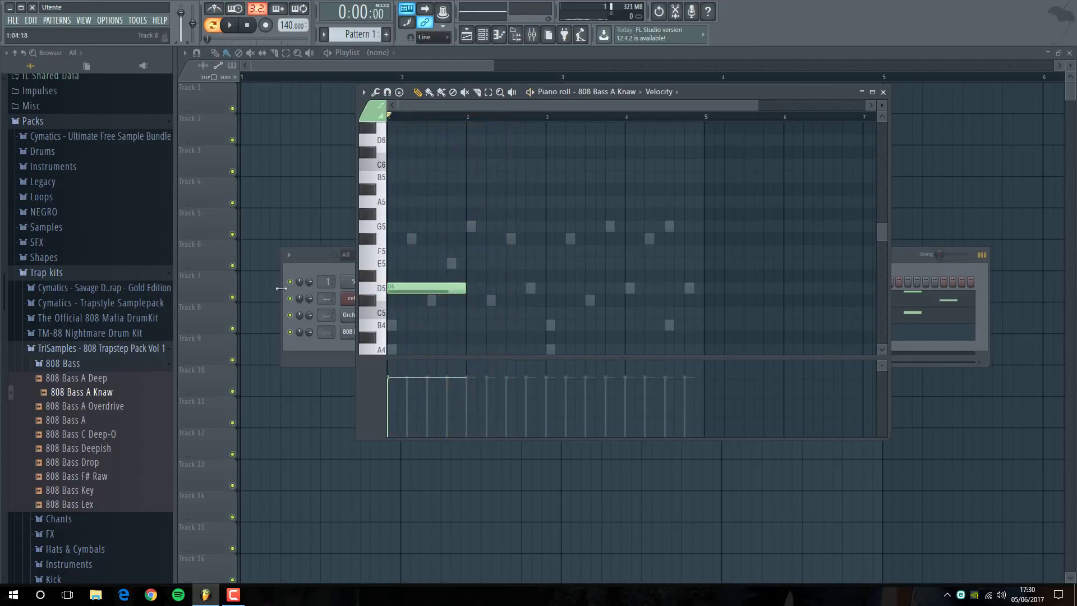
{"action": "left_click", "coordinate": [291, 332]}
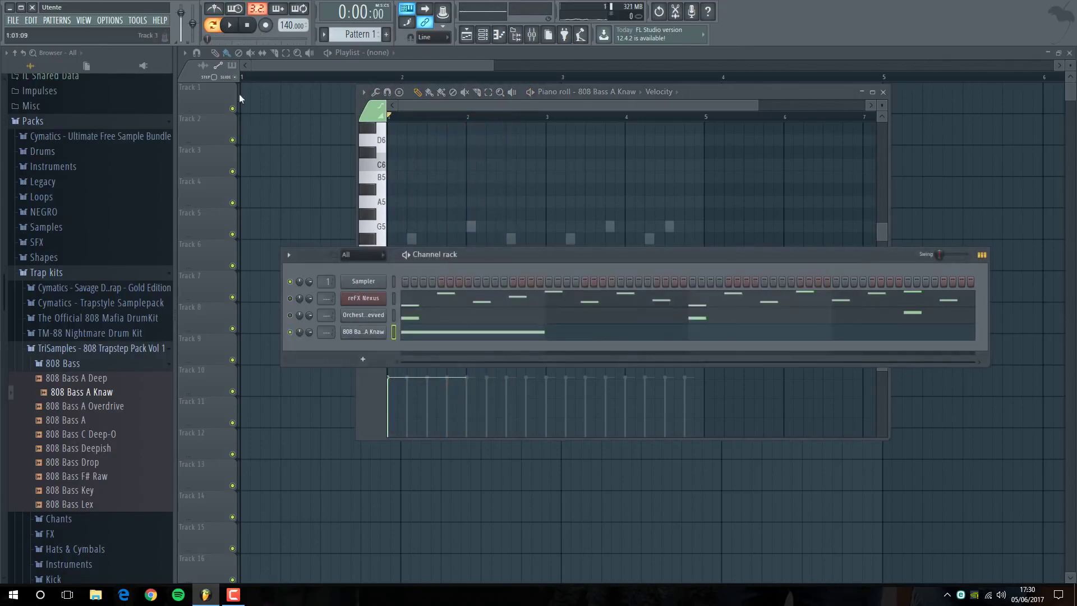
{"action": "left_click", "coordinate": [230, 26]}
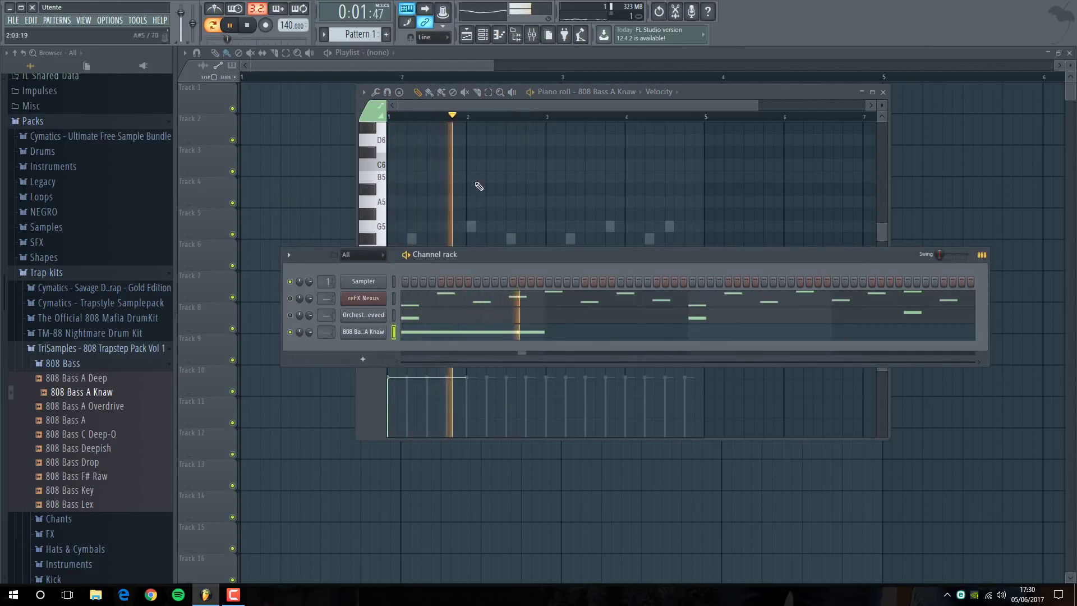
{"action": "left_click", "coordinate": [249, 27]}
Shorten the 808's first D5 note to three beats and add a two-beat D5 and a one-beat F5 in bar 2
{"action": "left_click", "coordinate": [499, 339]}
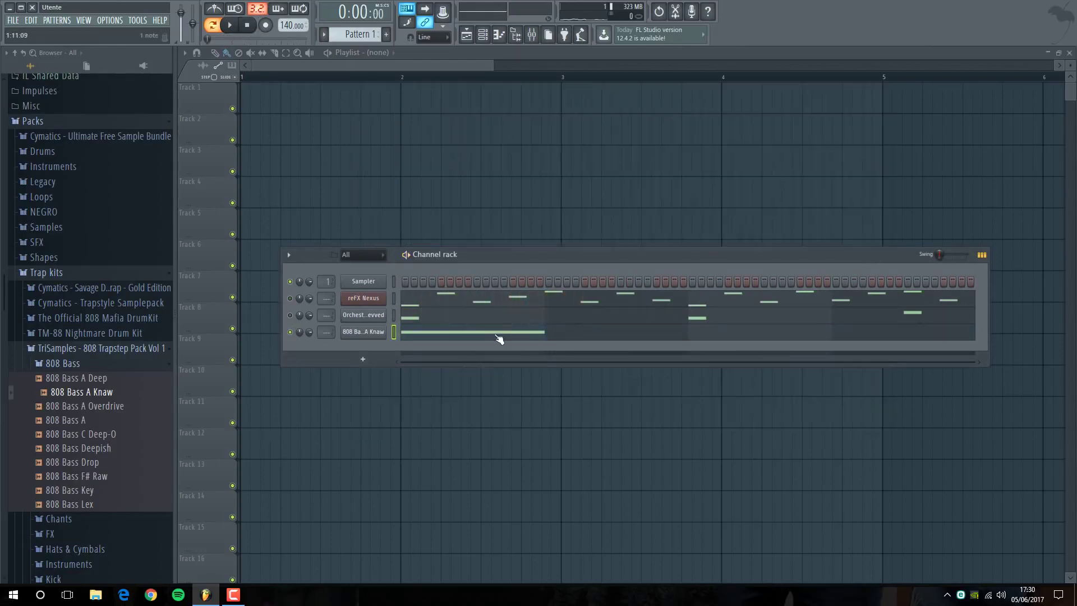
{"action": "left_click", "coordinate": [498, 336]}
{"action": "key", "text": "space"}
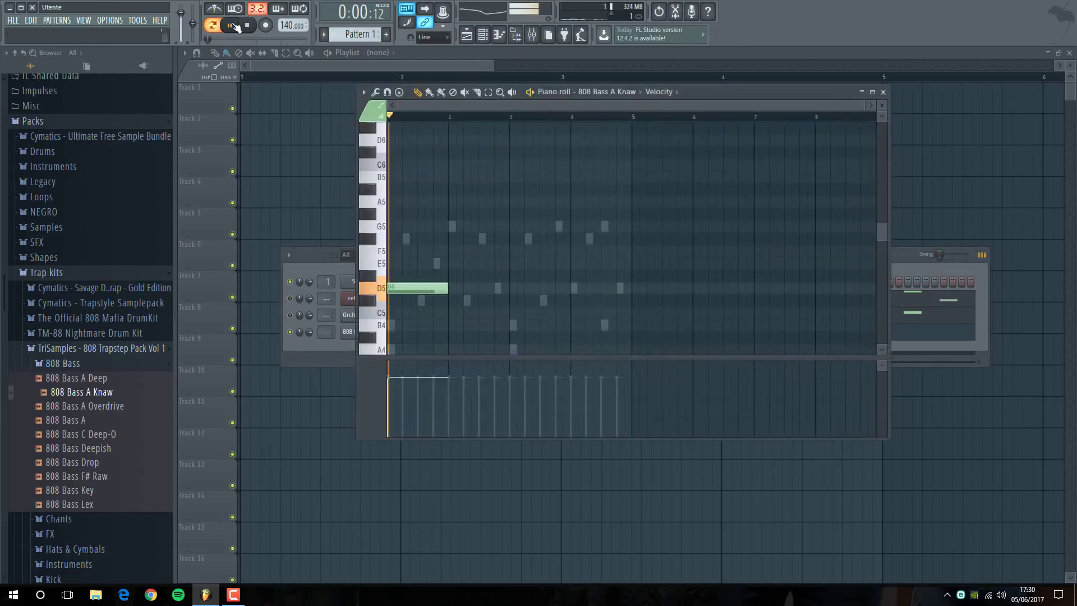
{"action": "scroll", "coordinate": [438, 303], "scroll_direction": "up", "scroll_amount": 1}
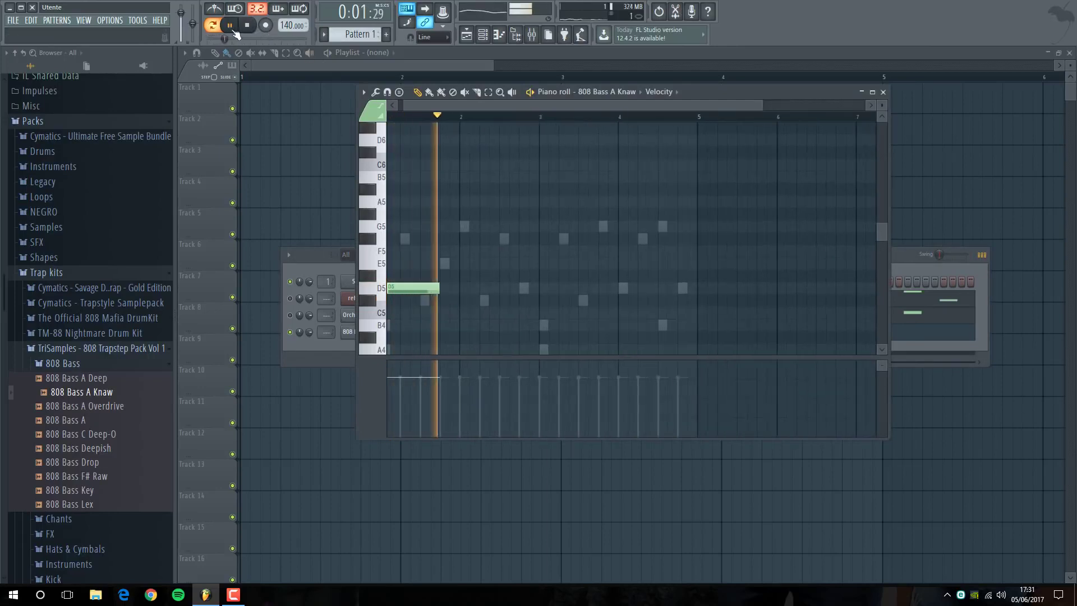
{"action": "left_click", "coordinate": [484, 289]}
{"action": "left_click", "coordinate": [523, 264]}
{"action": "left_click_drag", "start_coordinate": [522, 291], "coordinate": [535, 256]}
{"action": "key", "text": "space"}
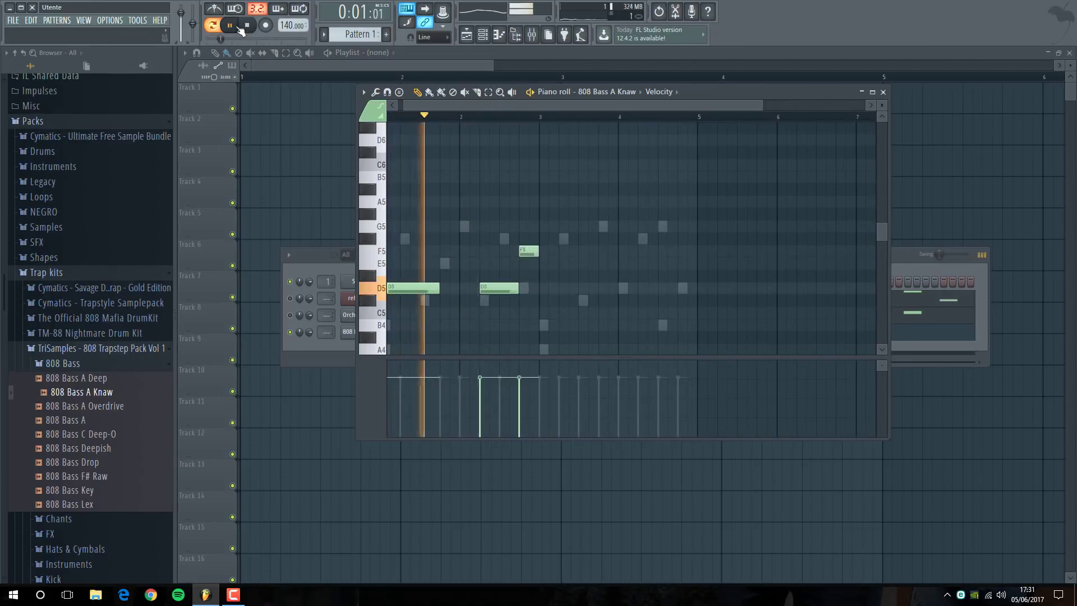
Add a one-bar D5 bass note in bar 3 and a one-beat A5 above its last beat, removing the stray G#5
{"action": "left_click", "coordinate": [552, 287]}
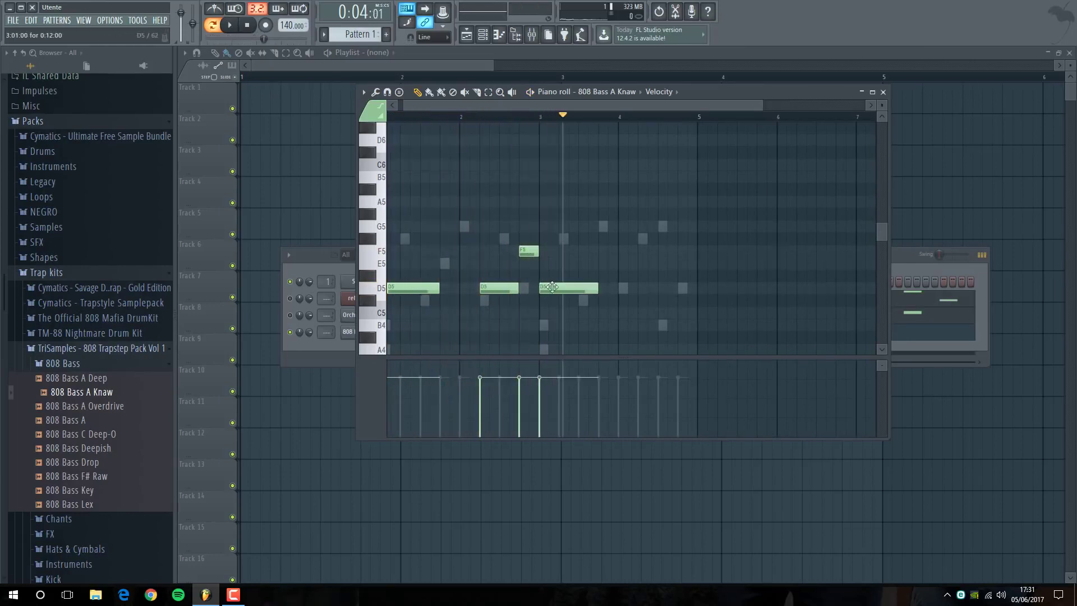
{"action": "left_click_drag", "start_coordinate": [594, 290], "coordinate": [614, 291]}
{"action": "left_click_drag", "start_coordinate": [601, 225], "coordinate": [602, 212]}
{"action": "left_click", "coordinate": [603, 206]}
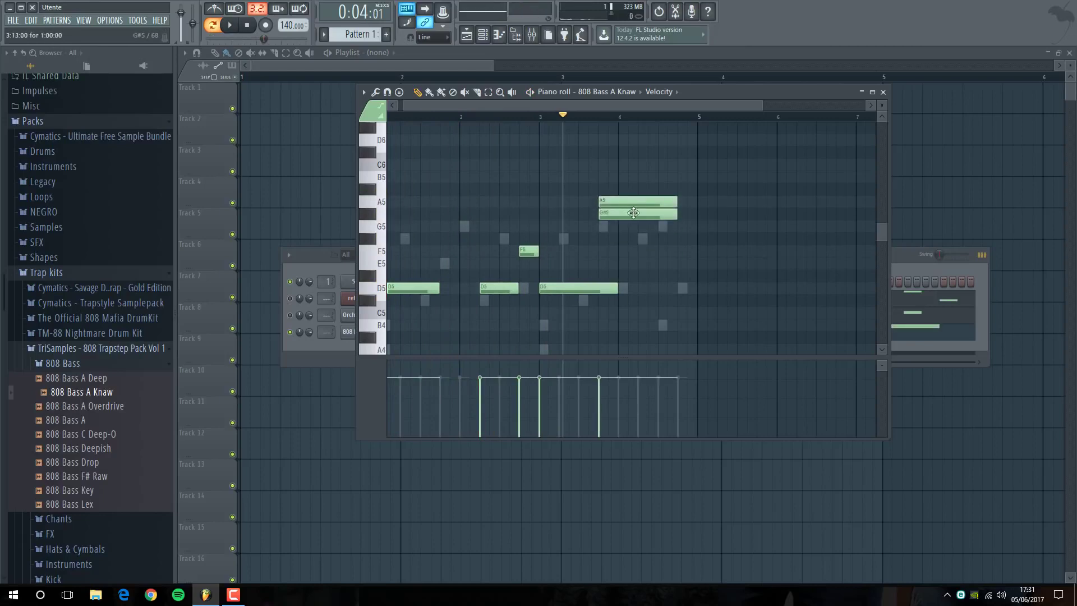
{"action": "right_click", "coordinate": [632, 212]}
{"action": "left_click_drag", "start_coordinate": [672, 208], "coordinate": [652, 207]}
Turn the bar 3 A5 note into a slide note and play the pattern with the channel rack shown
{"action": "double_click", "coordinate": [609, 201]}
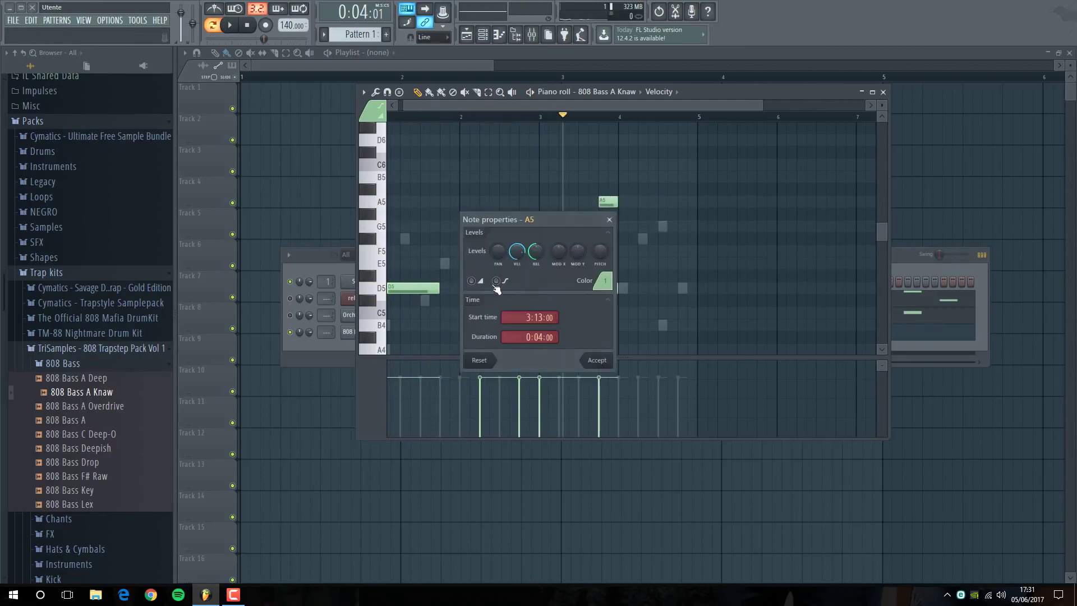
{"action": "left_click", "coordinate": [592, 366]}
{"action": "scroll", "coordinate": [598, 211], "scroll_direction": "down", "scroll_amount": 1}
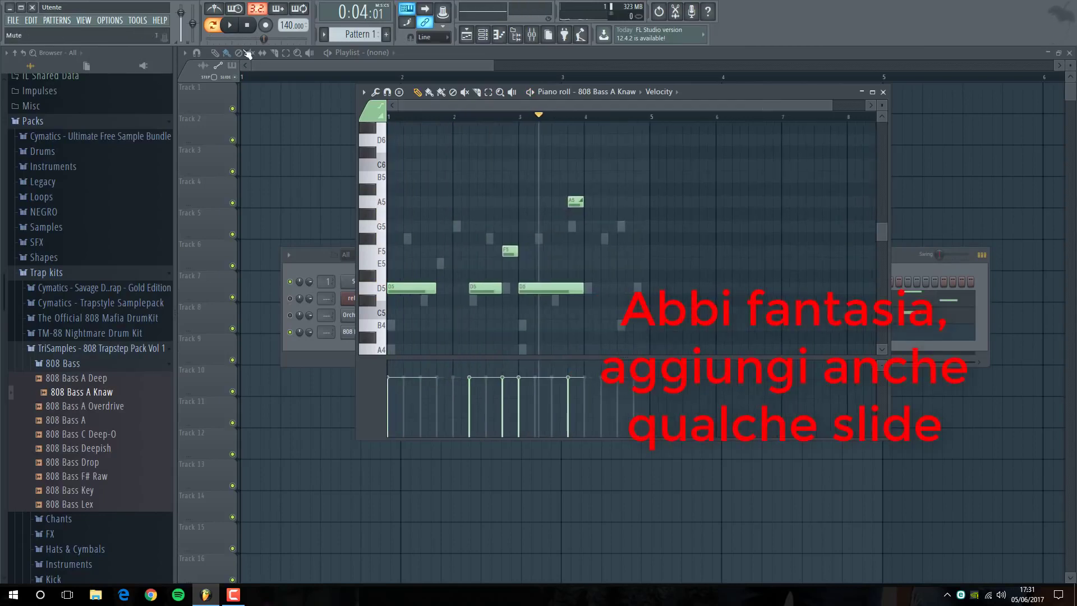
{"action": "key", "text": "space"}
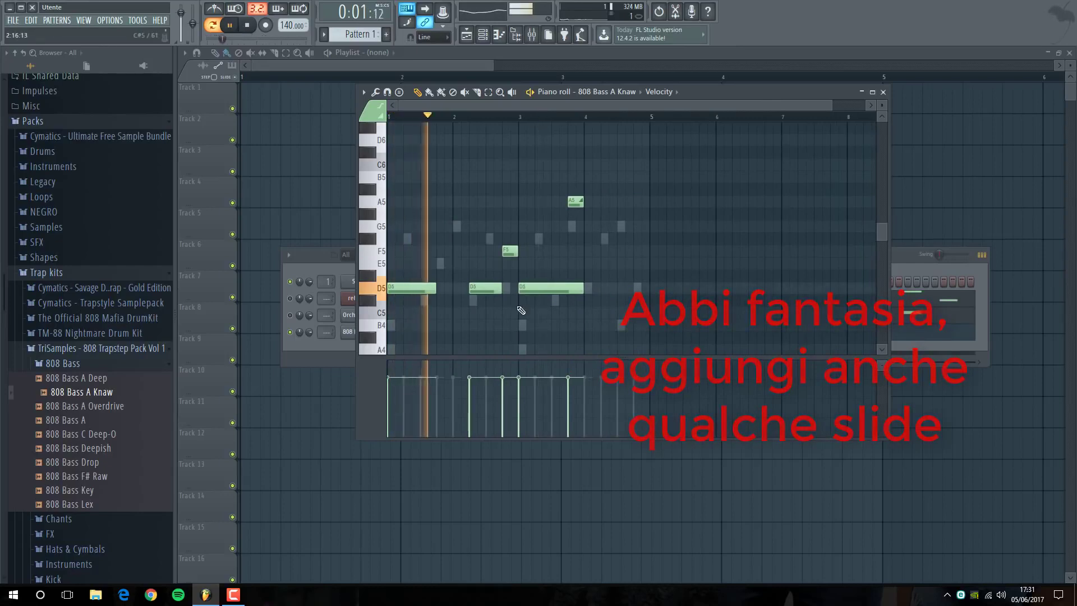
{"action": "key", "text": "F6"}
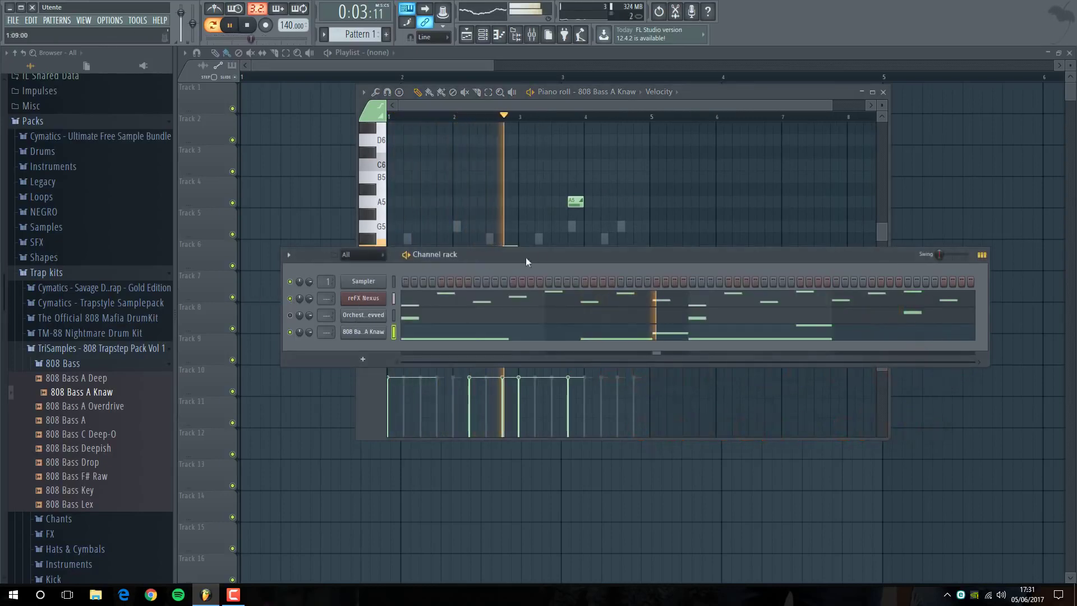
Raise the 808's last note in bar 2 to F5 and close its piano roll
{"action": "left_click_drag", "start_coordinate": [526, 257], "coordinate": [547, 378]}
{"action": "right_click", "coordinate": [561, 318]}
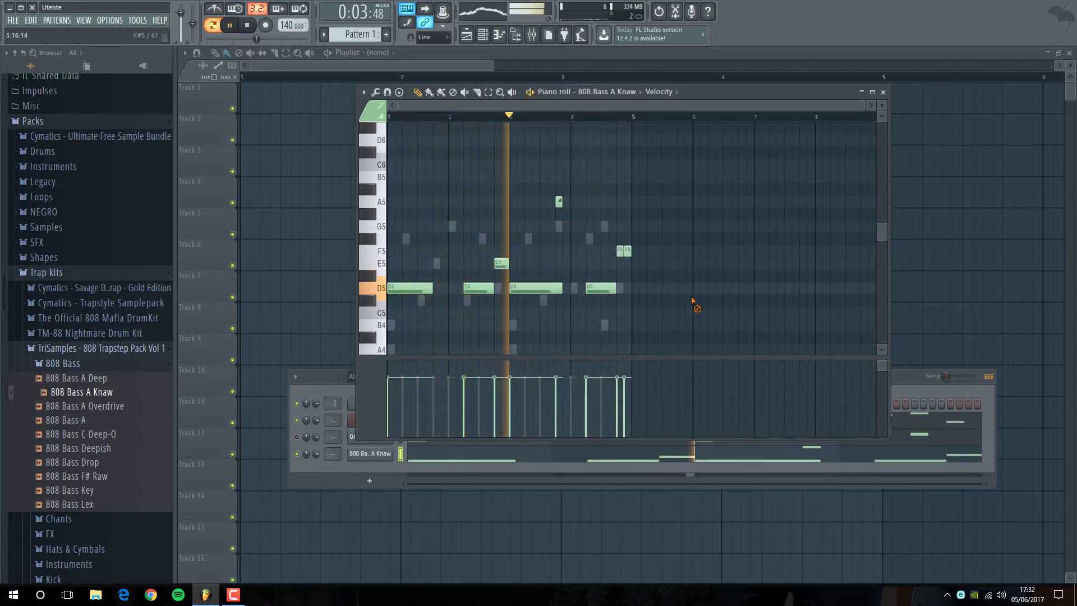
{"action": "left_click_drag", "start_coordinate": [501, 264], "coordinate": [503, 252]}
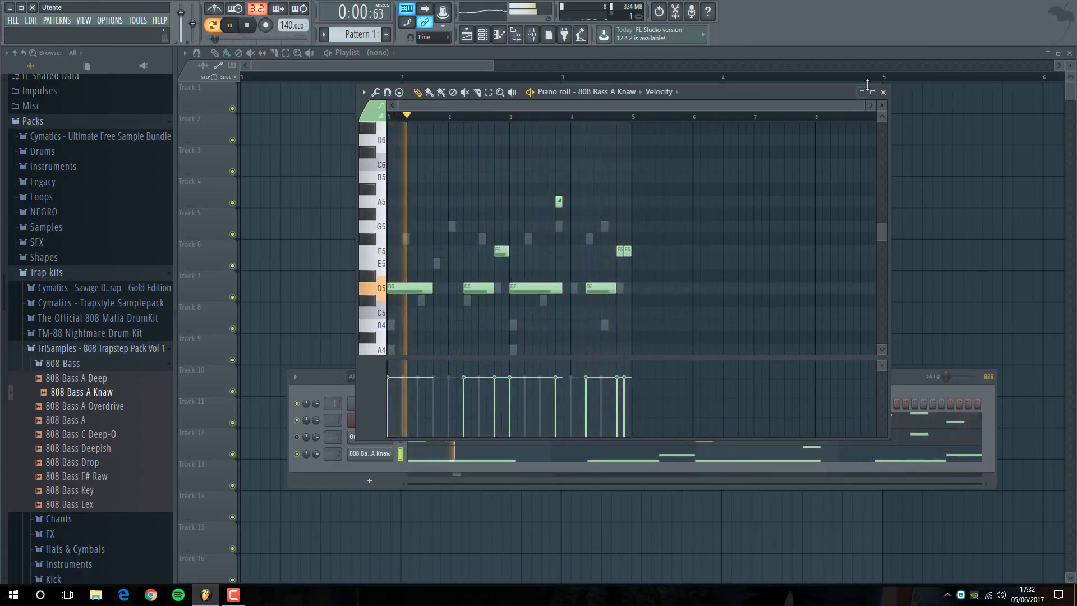
{"action": "left_click", "coordinate": [884, 93]}
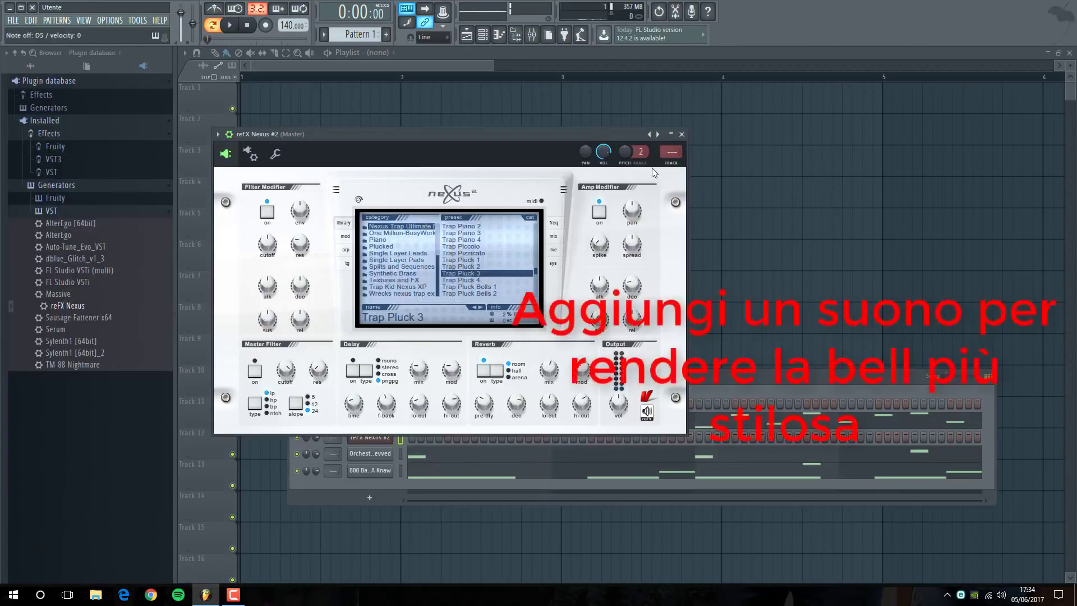
Close the reFX Nexus #2 window and paste the reFX Nexus melody into the reFX Nexus #2 channel
{"action": "left_click", "coordinate": [681, 134]}
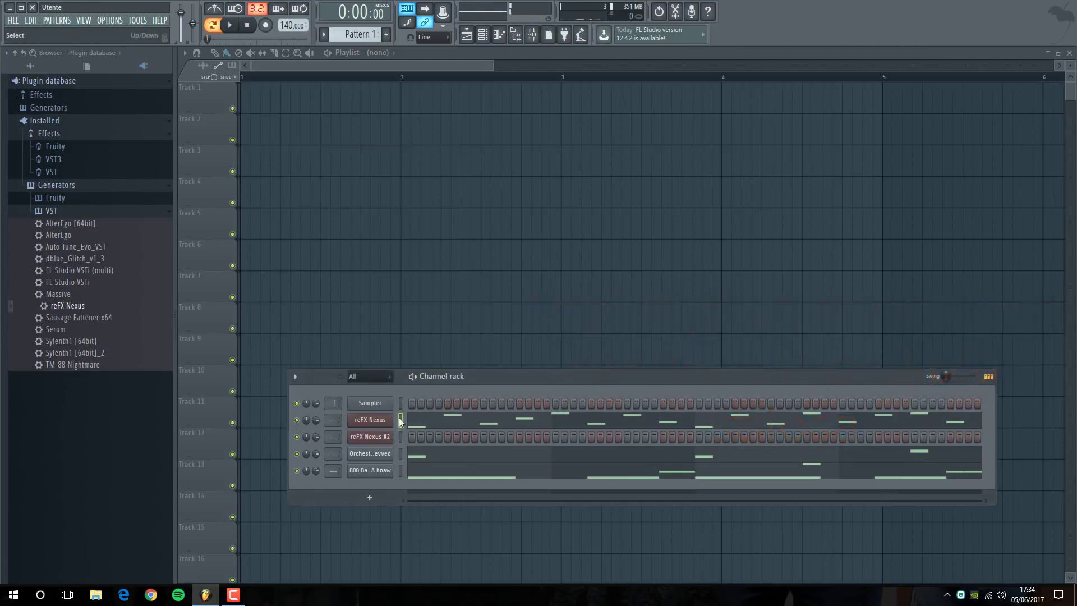
{"action": "left_click", "coordinate": [401, 436]}
{"action": "key", "text": "ctrl+v"}
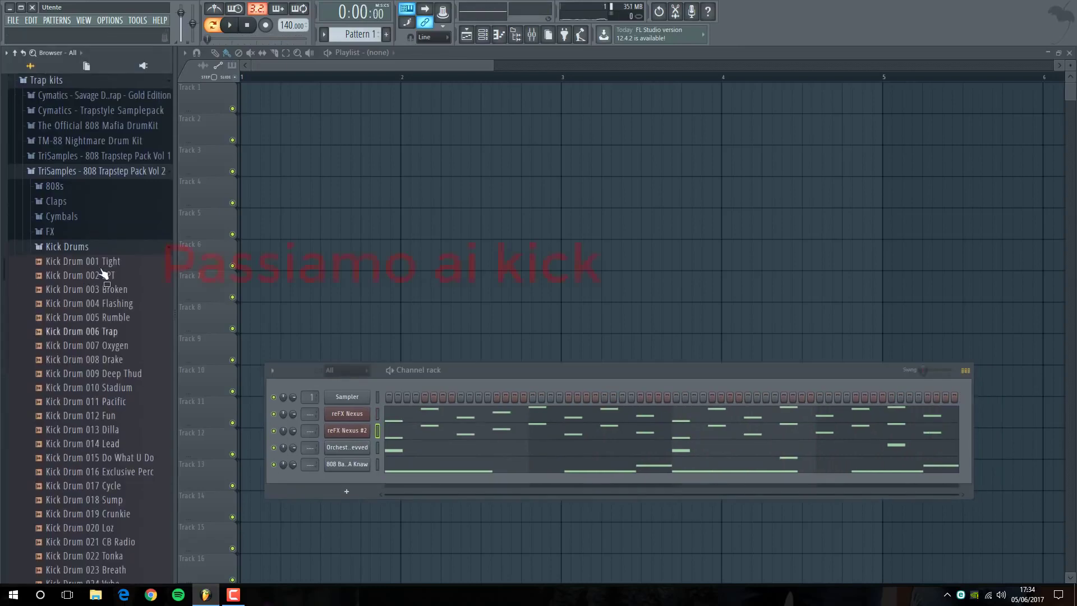
Audition the kick samples, add Kick Drum 003 Broken as a new channel and play the pattern
{"action": "left_click", "coordinate": [107, 261]}
{"action": "left_click", "coordinate": [108, 275]}
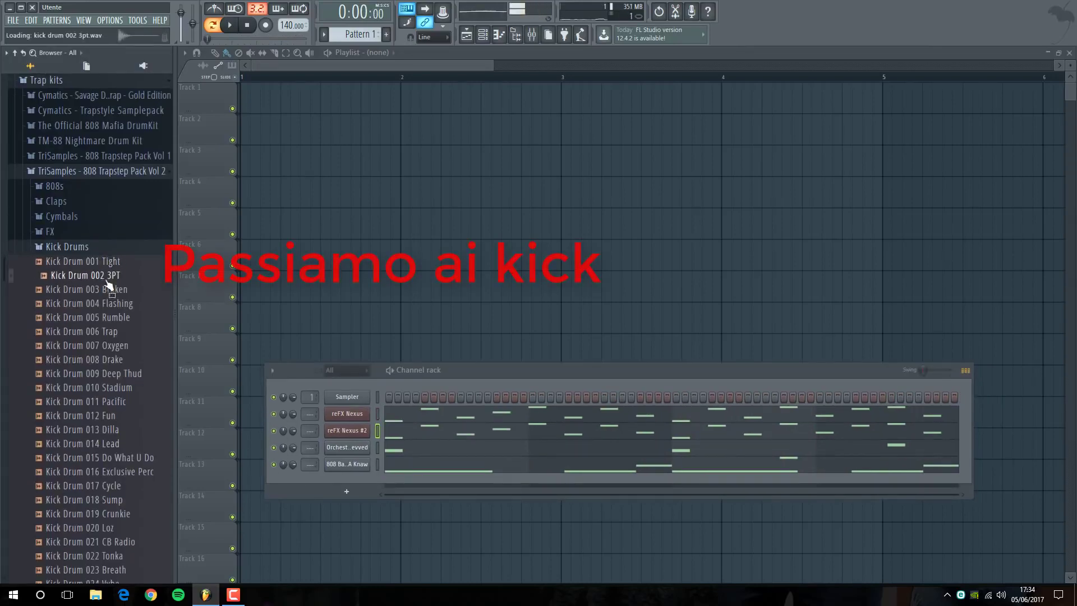
{"action": "left_click", "coordinate": [111, 289]}
{"action": "left_click", "coordinate": [115, 303]}
{"action": "left_click", "coordinate": [112, 290]}
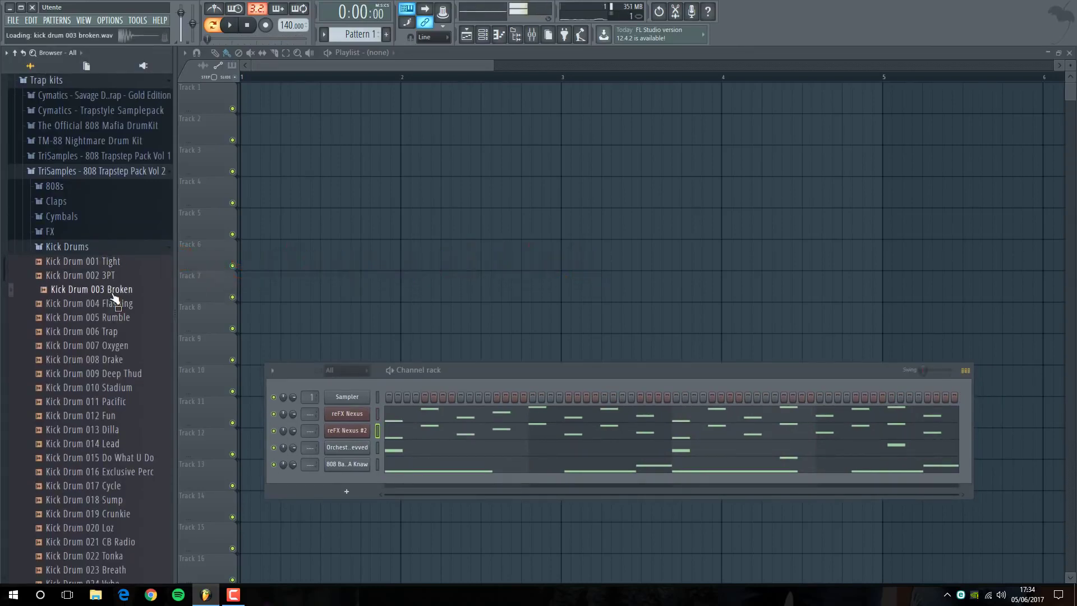
{"action": "left_click_drag", "start_coordinate": [337, 441], "coordinate": [355, 480]}
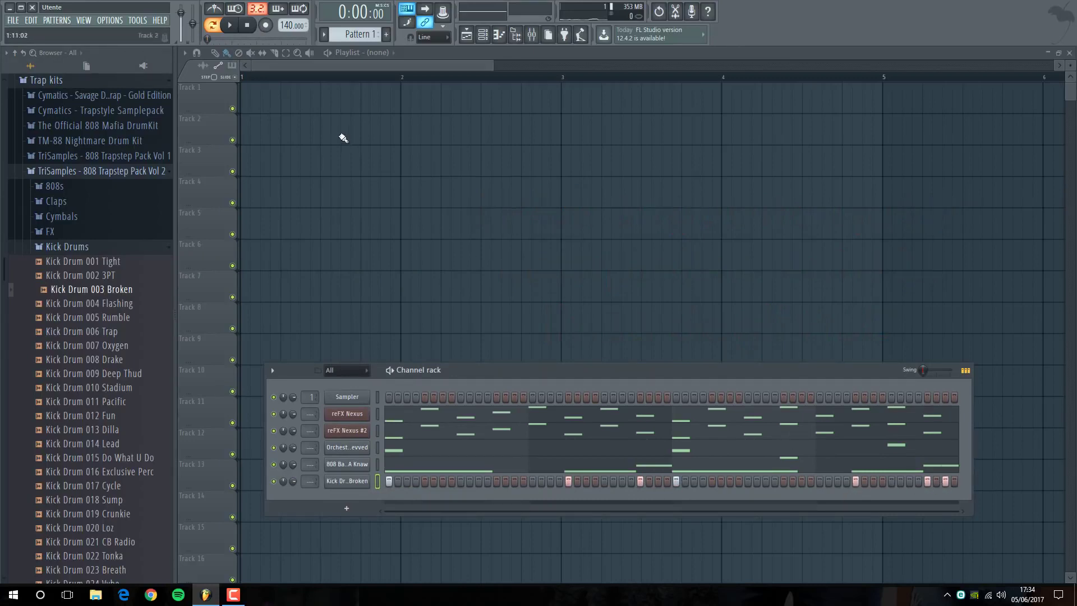
{"action": "left_click", "coordinate": [229, 25]}
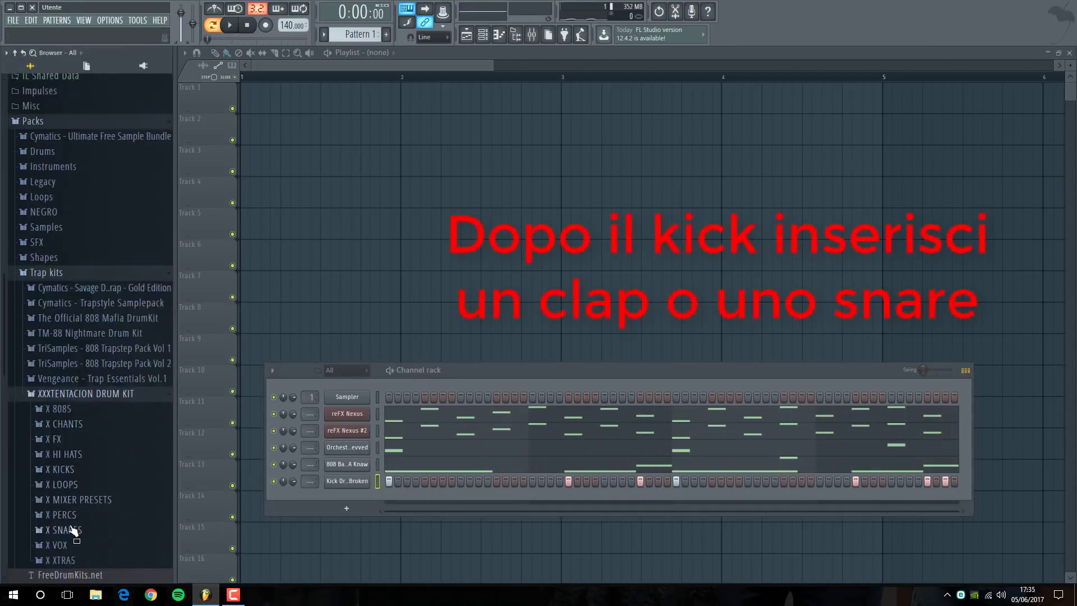
Audition samples in the X SNARES folder and add the second X SNARE (4) as a new channel
{"action": "left_click", "coordinate": [73, 529]}
{"action": "left_click", "coordinate": [78, 251]}
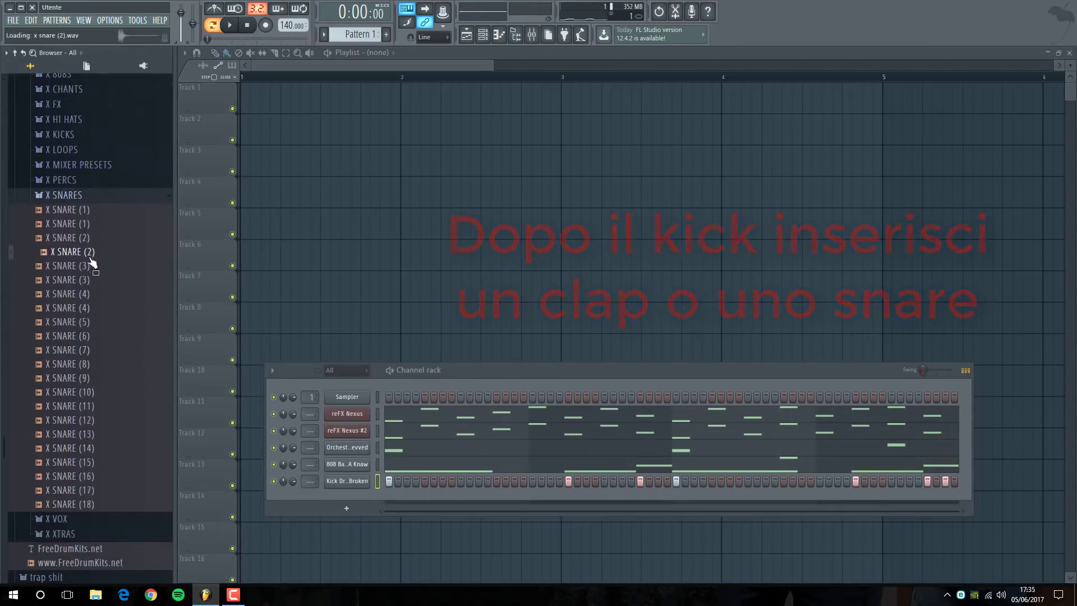
{"action": "left_click", "coordinate": [88, 309]}
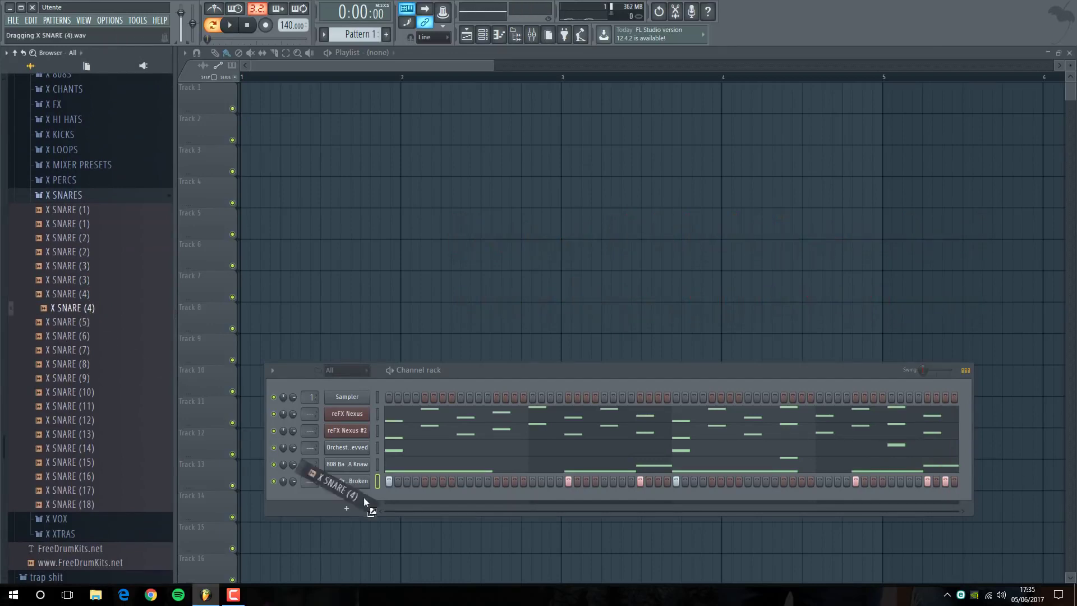
{"action": "left_click_drag", "start_coordinate": [363, 497], "coordinate": [355, 488]}
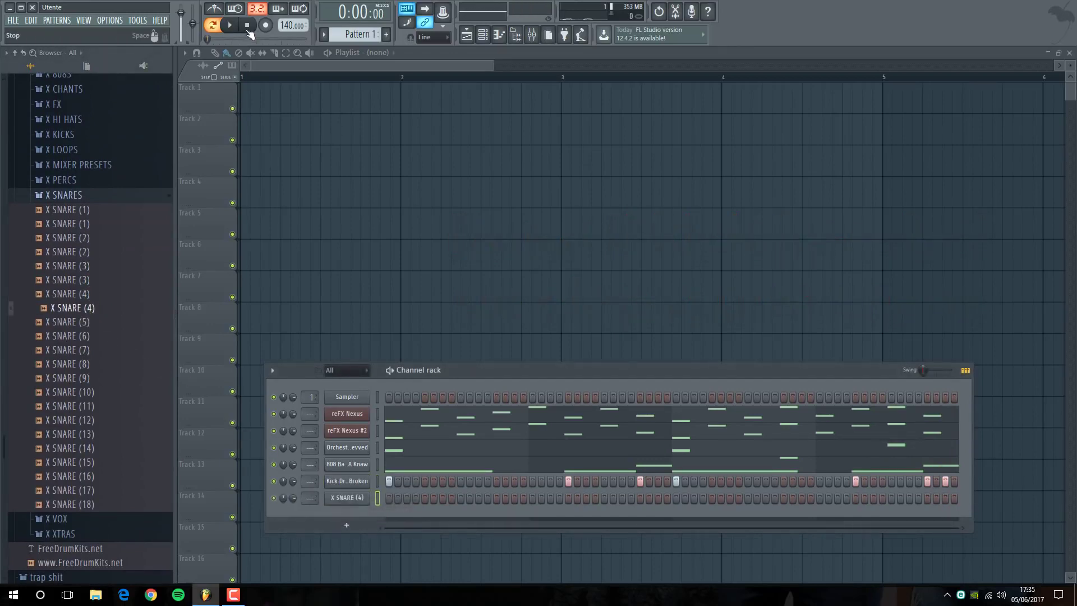
Play the pattern and place snare hits on steps 9, 25, 41 and 57
{"action": "left_click", "coordinate": [230, 25]}
{"action": "left_click", "coordinate": [461, 498]}
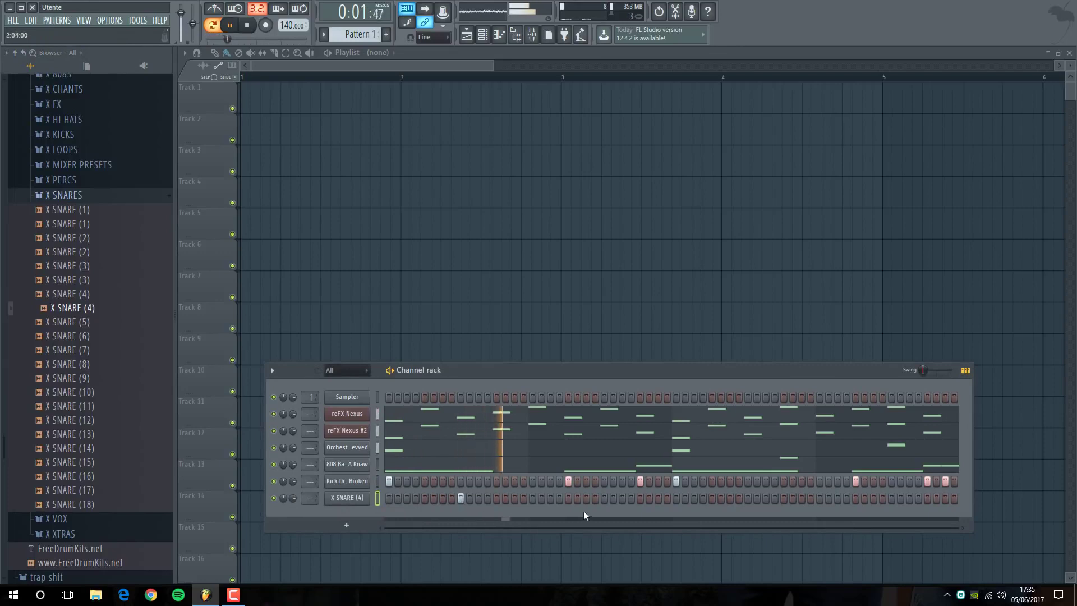
{"action": "left_click", "coordinate": [605, 498]}
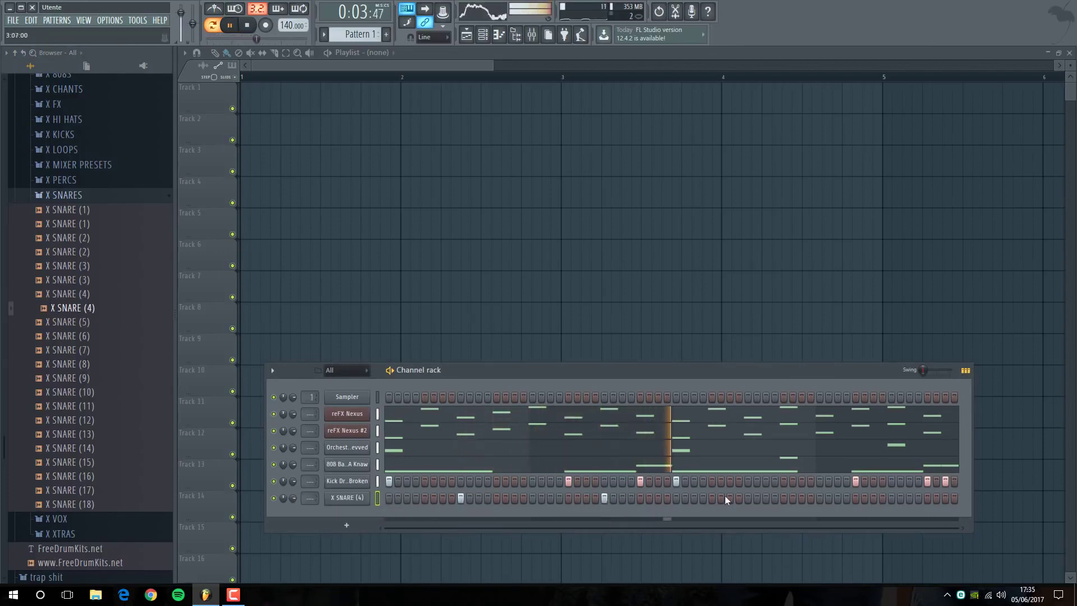
{"action": "left_click", "coordinate": [748, 498]}
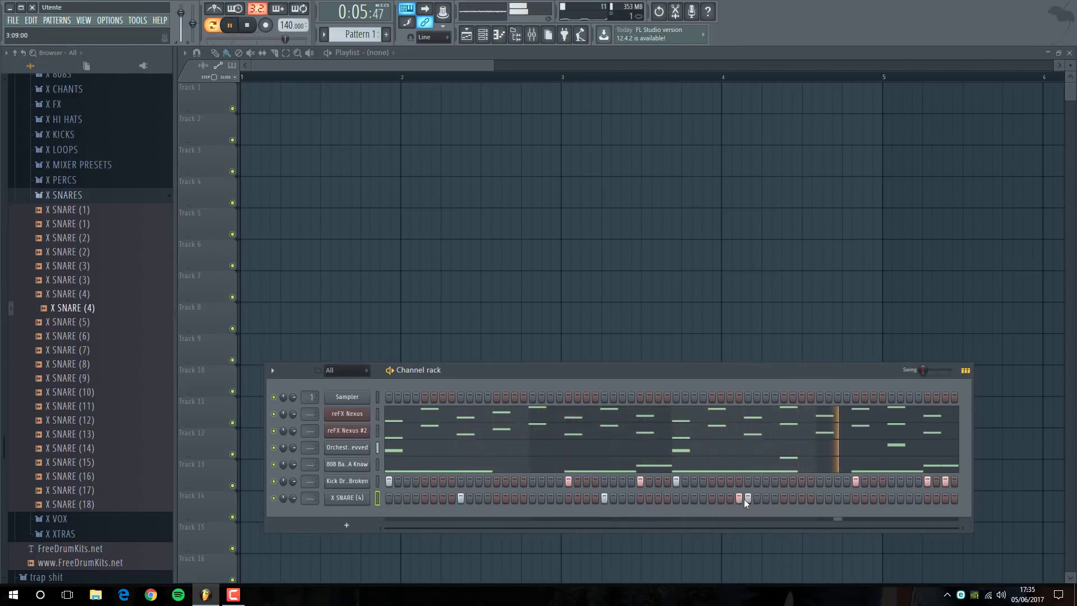
{"action": "left_click", "coordinate": [891, 498]}
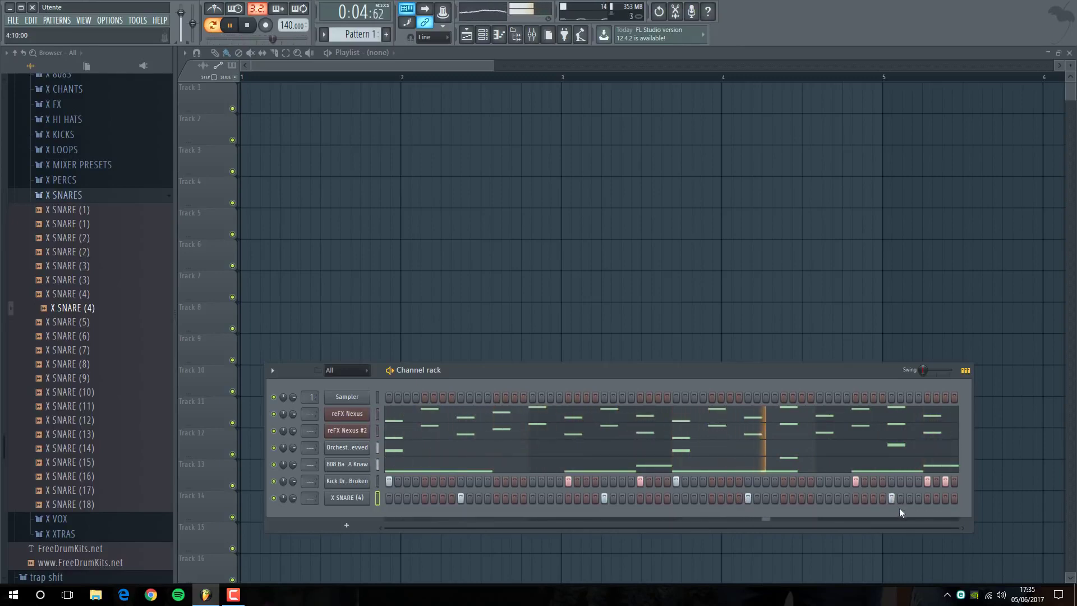
Add a snare hit on step 51, try extra hits on steps 61 and 63, and stop playback
{"action": "left_click", "coordinate": [928, 498]}
{"action": "left_click", "coordinate": [837, 498]}
{"action": "left_click", "coordinate": [929, 498]}
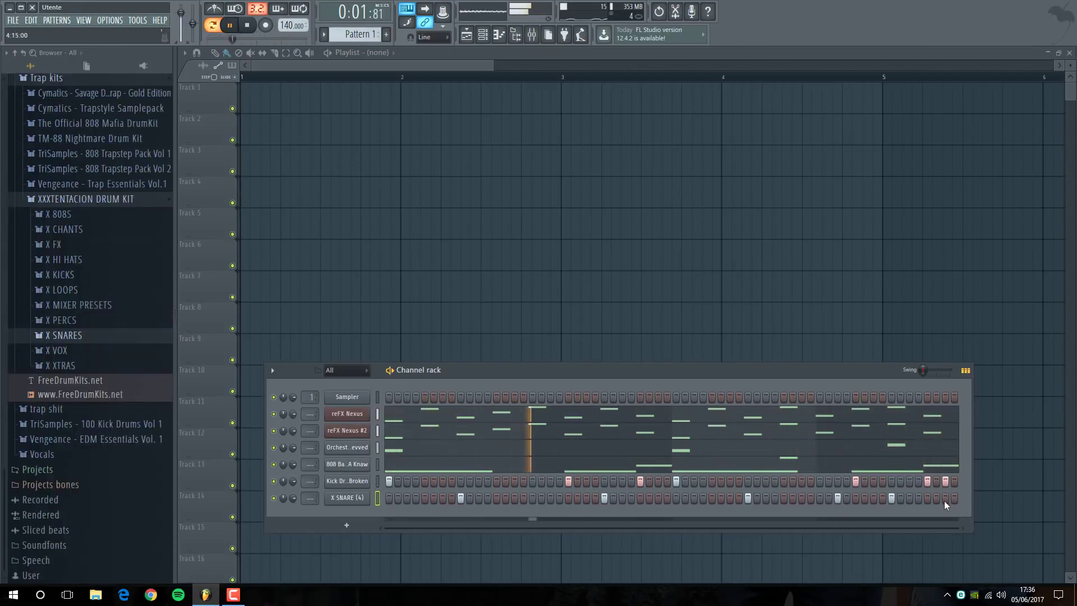
{"action": "left_click", "coordinate": [945, 498]}
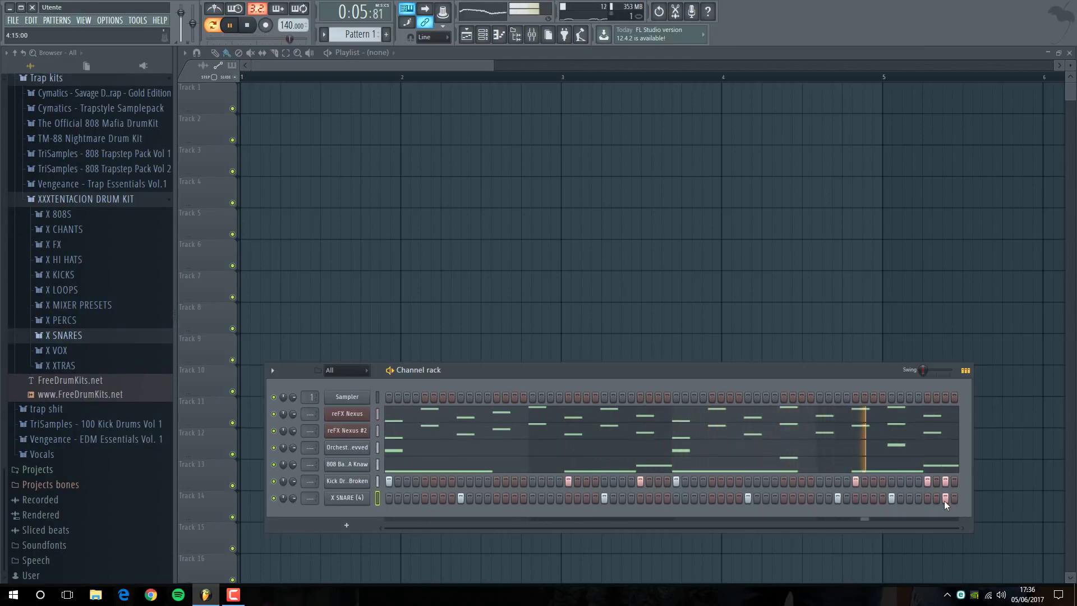
{"action": "left_click", "coordinate": [248, 25]}
Audition the X HI HATS samples, add X HIH HAT (9) as a channel and place hits on steps 1, 3, 5 and 7
{"action": "left_click", "coordinate": [75, 259]}
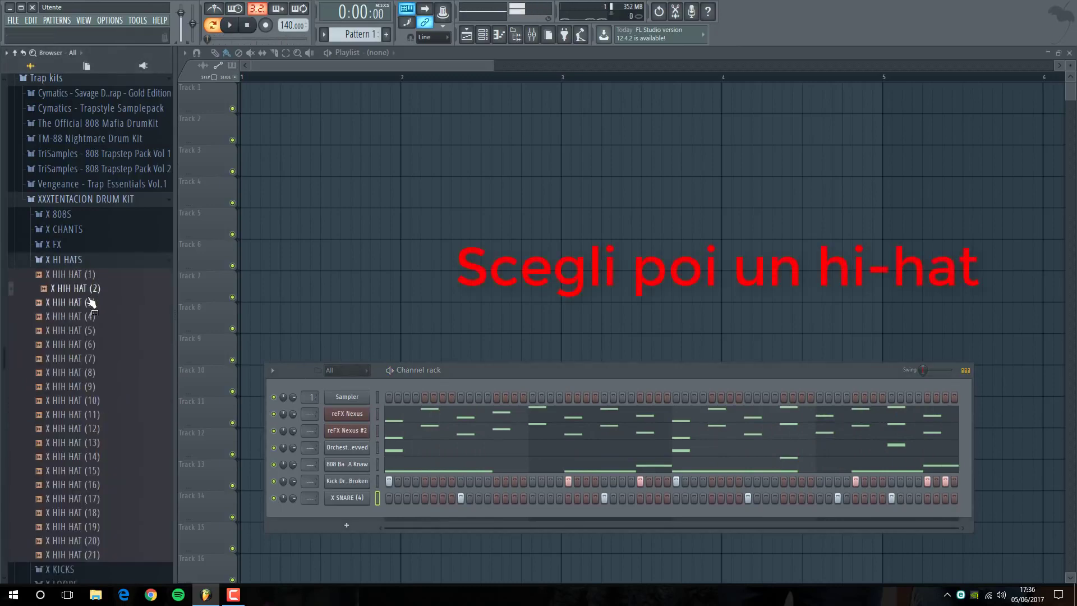
{"action": "left_click", "coordinate": [88, 288]}
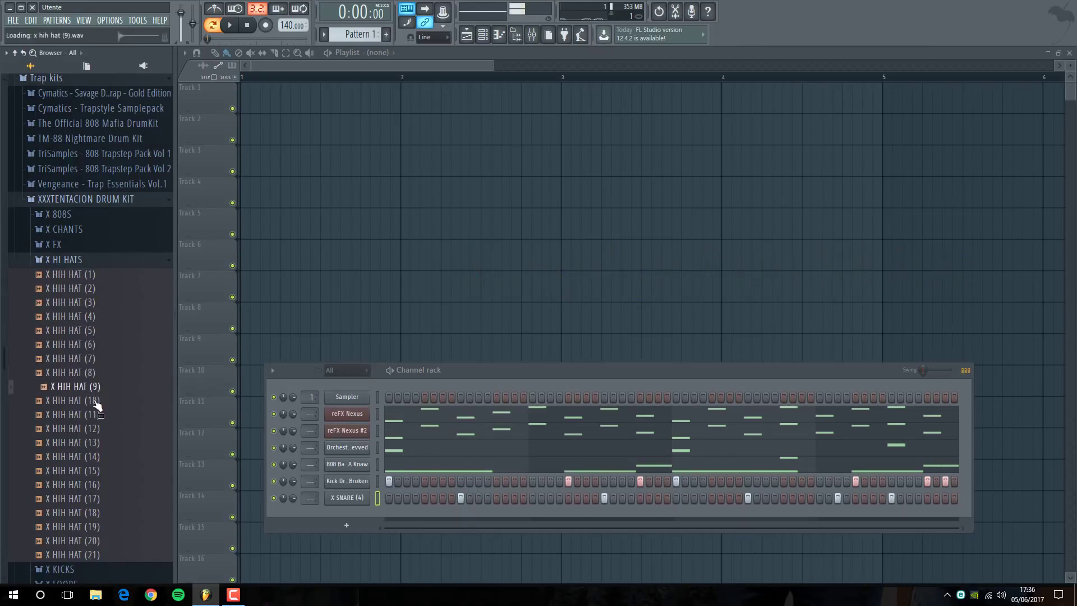
{"action": "left_click_drag", "start_coordinate": [356, 509], "coordinate": [356, 512]}
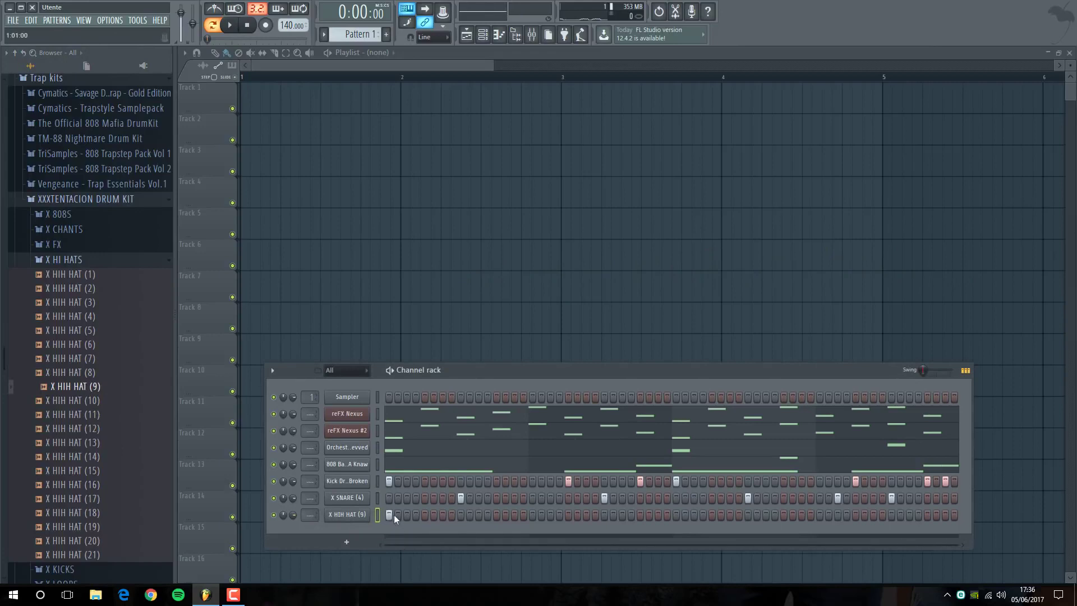
{"action": "left_click", "coordinate": [443, 515]}
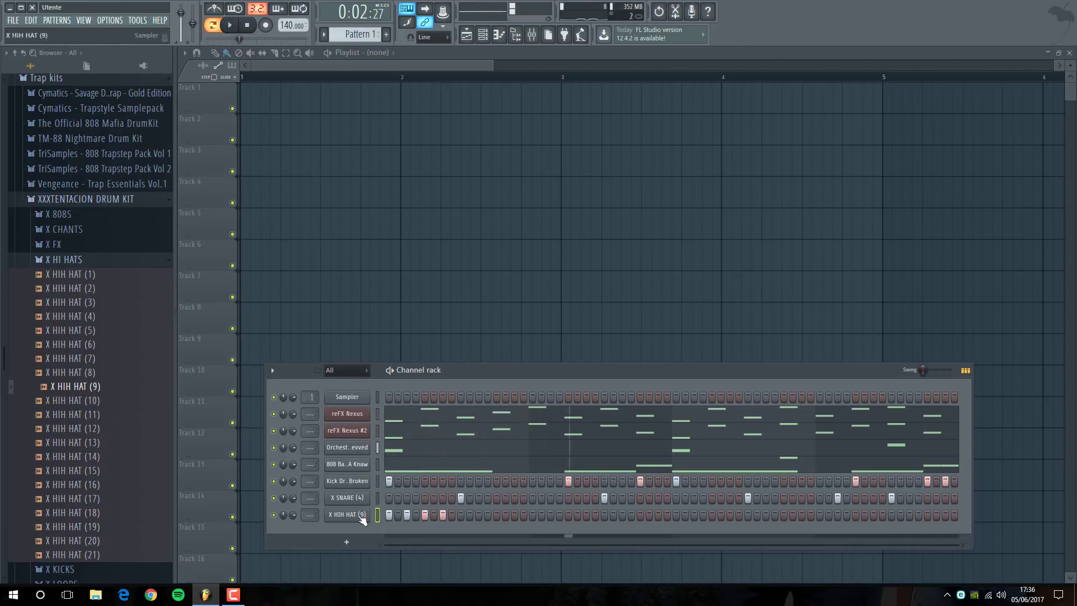
In the hi-hat's piano roll, draw a roll of six 9-tick C5 notes from step 5 of bar 2 and play it
{"action": "right_click", "coordinate": [362, 520]}
{"action": "left_click", "coordinate": [404, 476]}
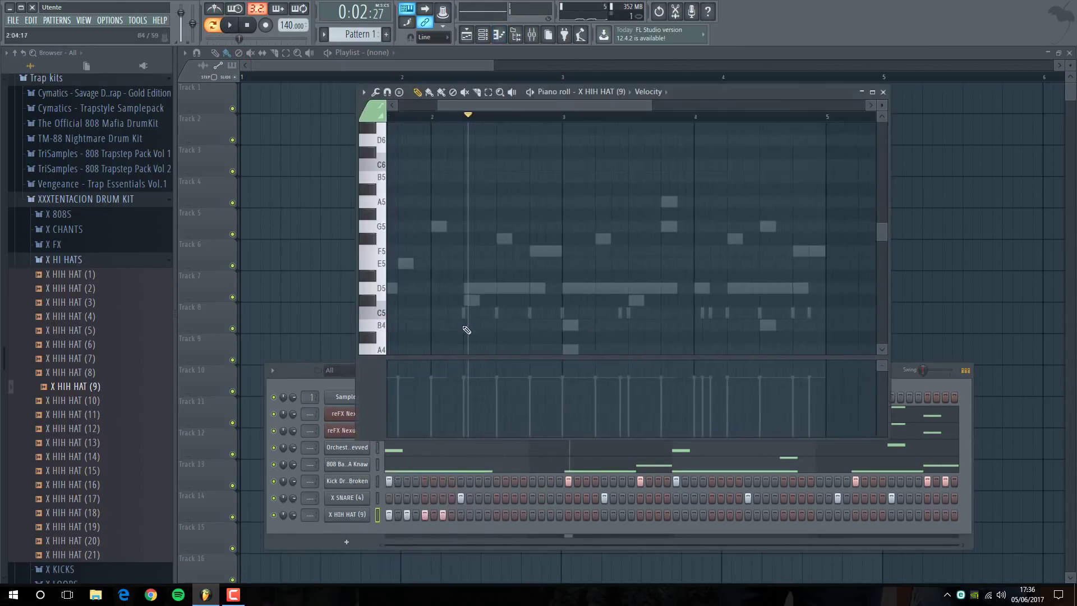
{"action": "scroll", "coordinate": [467, 330], "scroll_direction": "up", "scroll_amount": 7}
{"action": "left_click", "coordinate": [471, 315]}
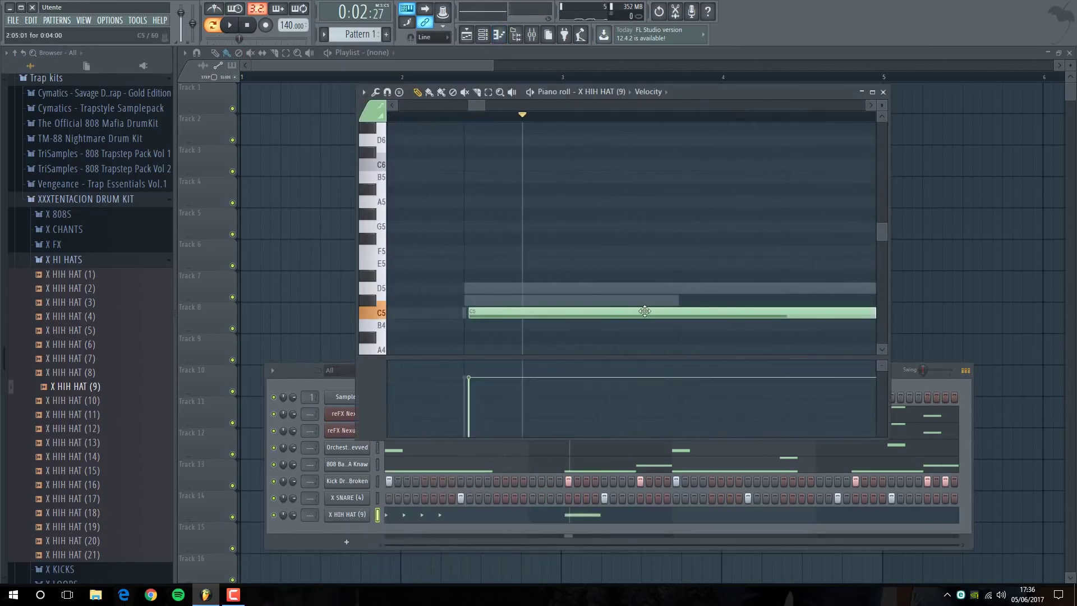
{"action": "scroll", "coordinate": [645, 311], "scroll_direction": "down", "scroll_amount": 5}
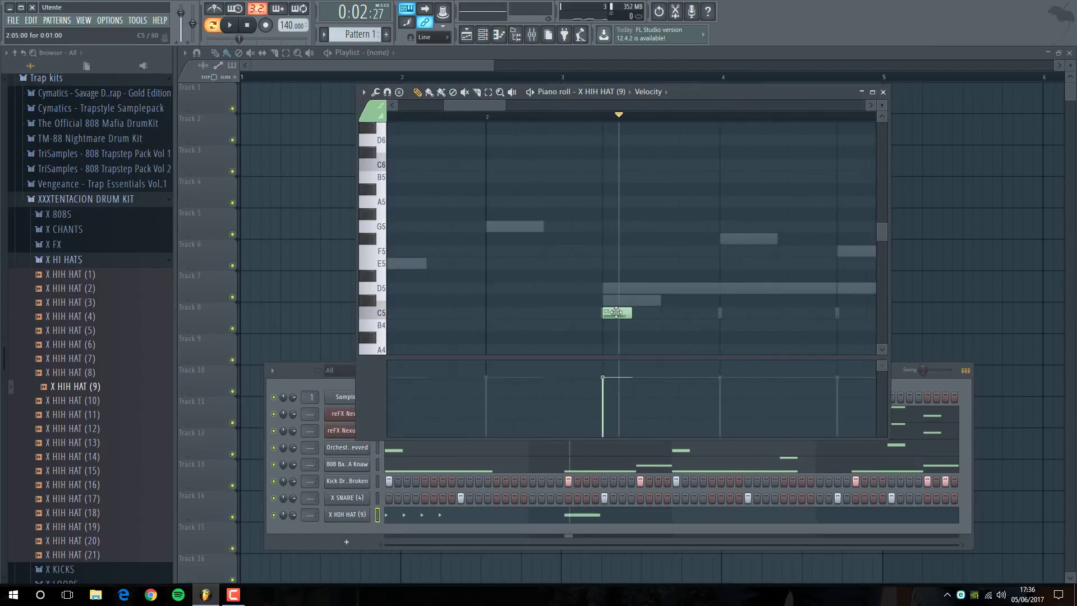
{"action": "scroll", "coordinate": [616, 313], "scroll_direction": "up", "scroll_amount": 4}
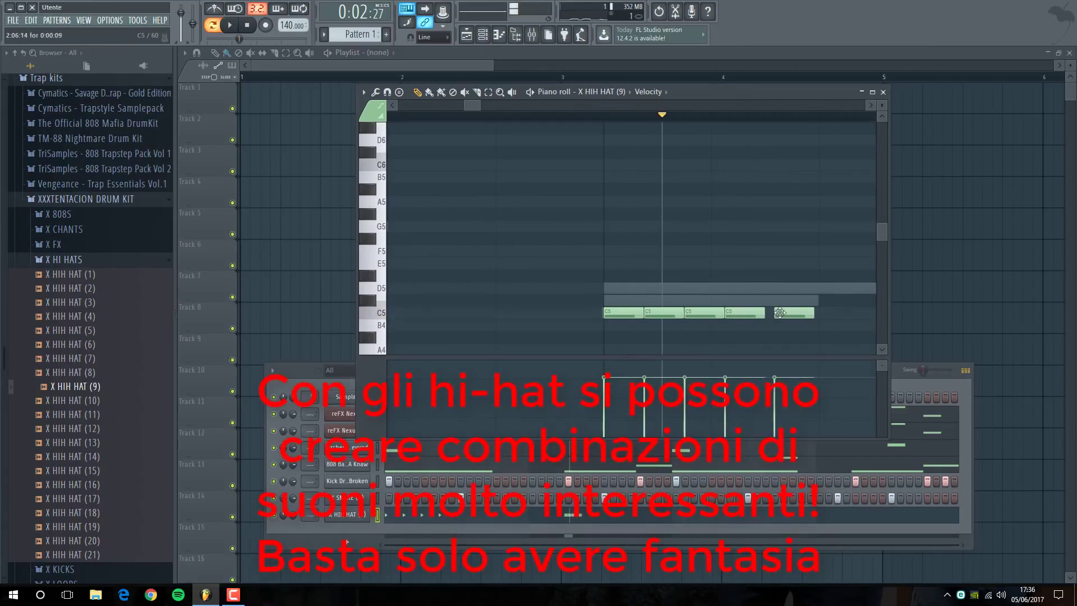
{"action": "scroll", "coordinate": [774, 303], "scroll_direction": "down", "scroll_amount": 6}
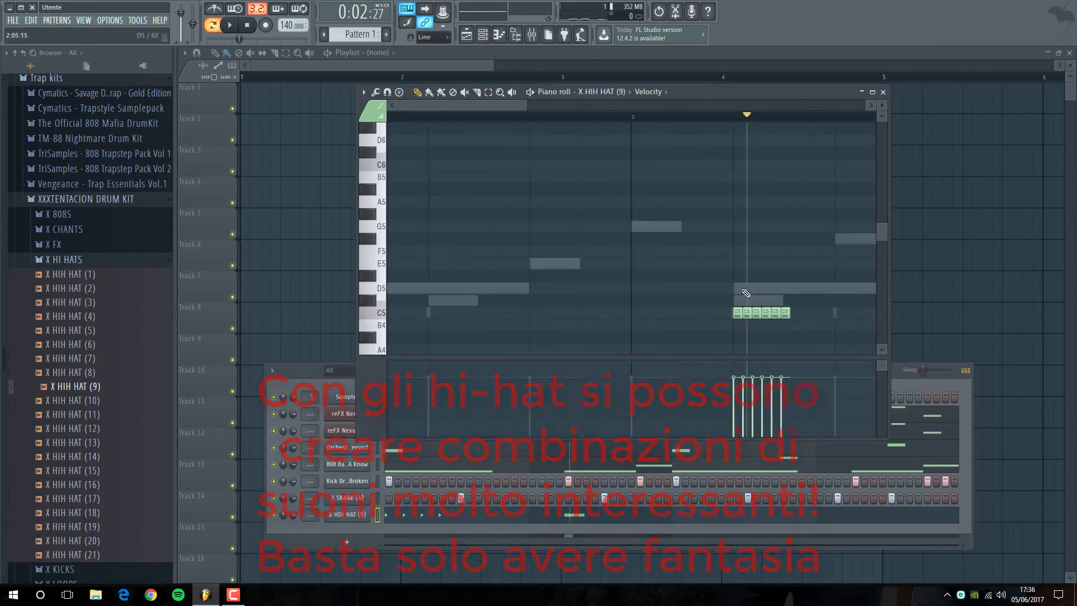
{"action": "left_click", "coordinate": [252, 24]}
{"action": "key", "text": "space"}
{"action": "scroll", "coordinate": [562, 262], "scroll_direction": "down", "scroll_amount": 4}
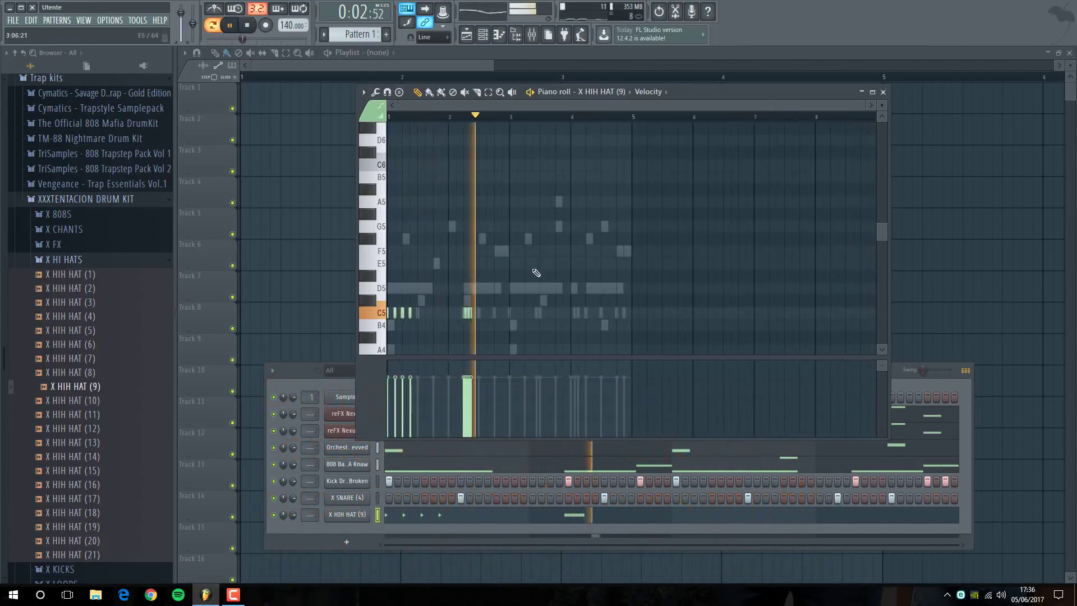
{"action": "key", "text": "space"}
Rebuild the bar 2 hi-hat roll with six longer back-to-back C5 notes and play the pattern
{"action": "scroll", "coordinate": [463, 323], "scroll_direction": "up", "scroll_amount": 9}
{"action": "left_click_drag", "start_coordinate": [843, 309], "coordinate": [705, 315]}
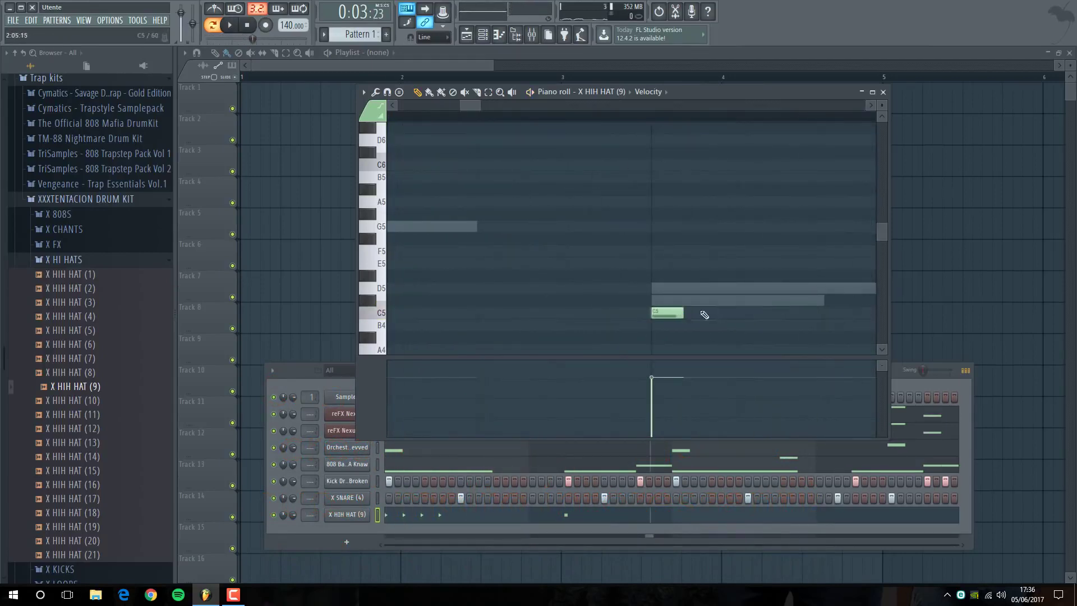
{"action": "left_click_drag", "start_coordinate": [853, 298], "coordinate": [661, 320]}
{"action": "key", "text": "ctrl+b"}
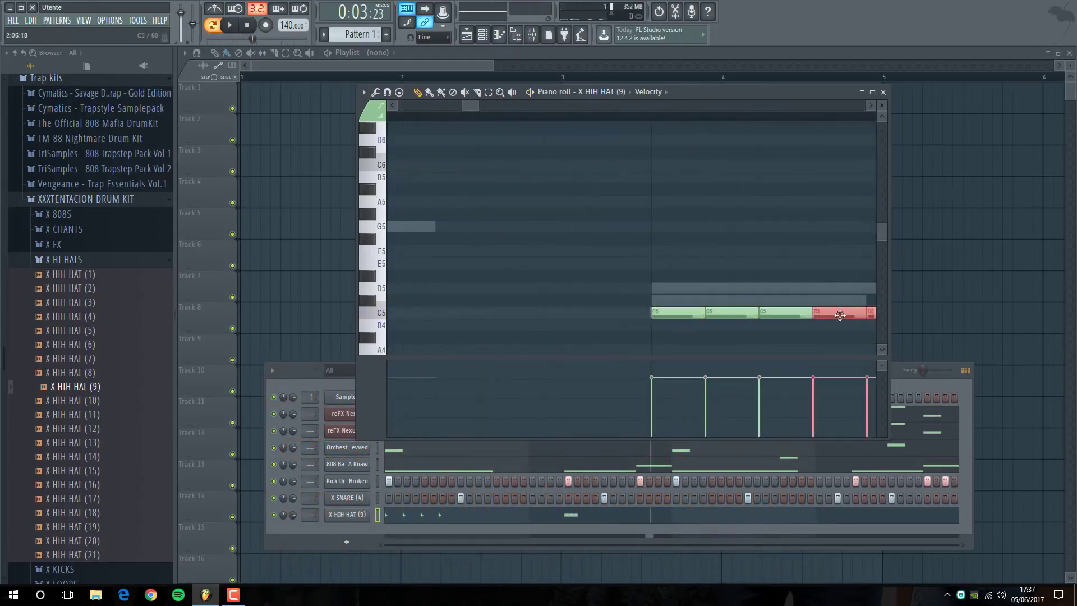
{"action": "scroll", "coordinate": [830, 311], "scroll_direction": "down", "scroll_amount": 6}
{"action": "left_click", "coordinate": [247, 25]}
{"action": "left_click", "coordinate": [515, 209], "text": "ctrl"}
{"action": "key", "text": "space"}
{"action": "scroll", "coordinate": [515, 210], "scroll_direction": "down", "scroll_amount": 4}
{"action": "key", "text": "space"}
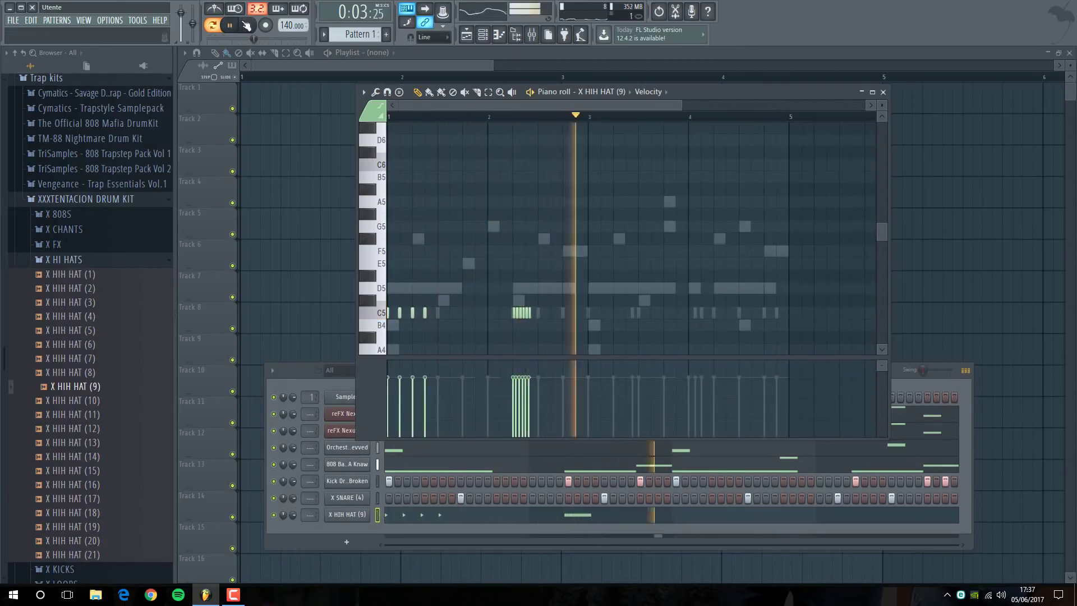
{"action": "left_click", "coordinate": [246, 25]}
{"action": "key", "text": "space"}
Change the piano roll's snap setting and play back the four-bar hi-hat pattern
{"action": "left_click", "coordinate": [387, 93]}
{"action": "left_click", "coordinate": [409, 240]}
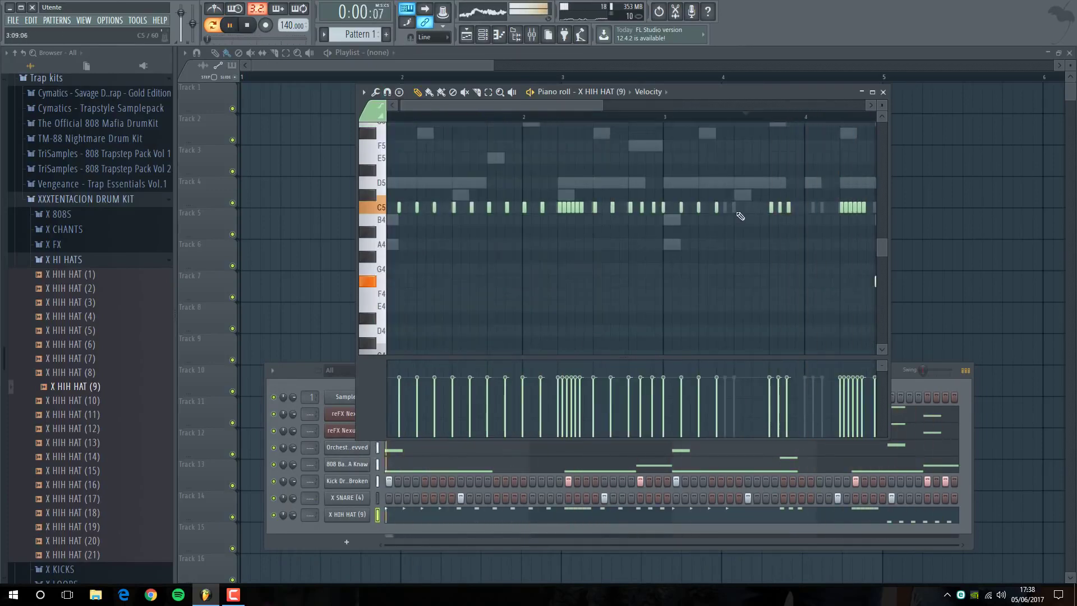
{"action": "scroll", "coordinate": [565, 225], "scroll_direction": "down", "scroll_amount": 3}
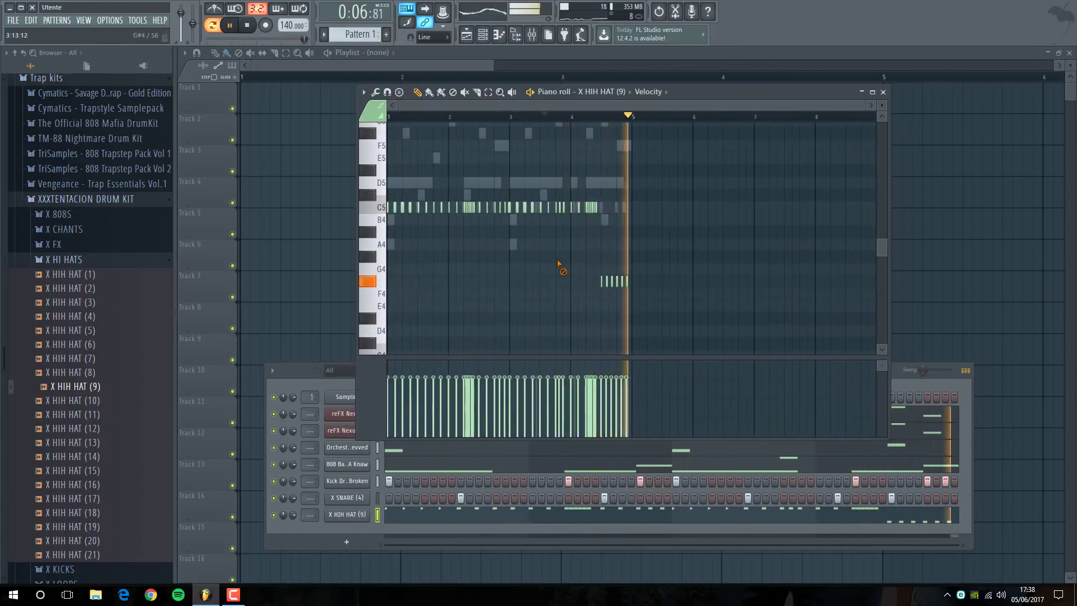
{"action": "scroll", "coordinate": [561, 269], "scroll_direction": "up", "scroll_amount": 3}
{"action": "left_click", "coordinate": [231, 26]}
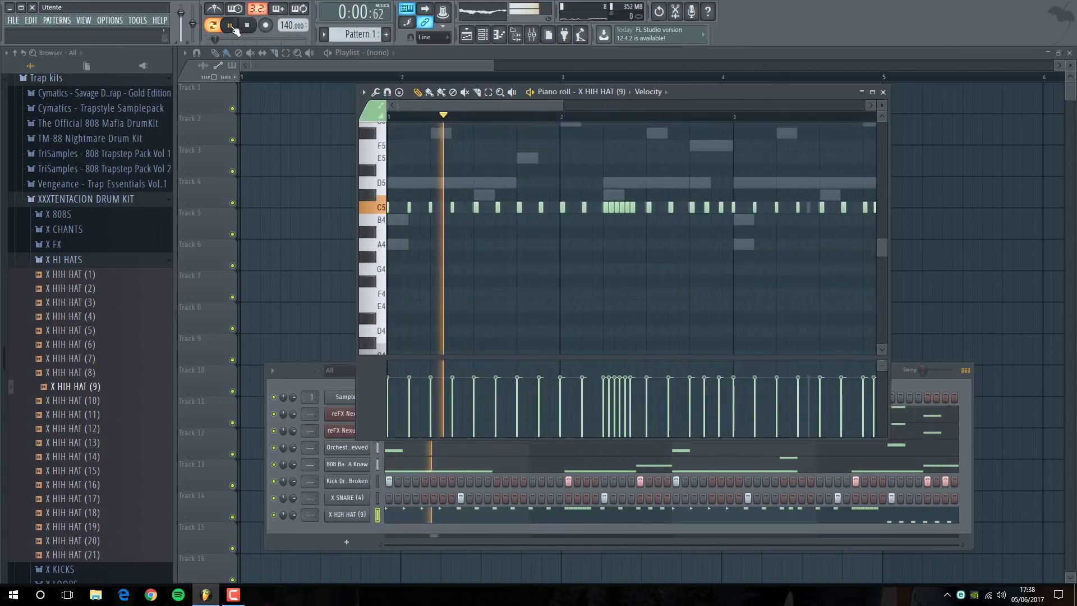
{"action": "scroll", "coordinate": [561, 224], "scroll_direction": "up", "scroll_amount": 3}
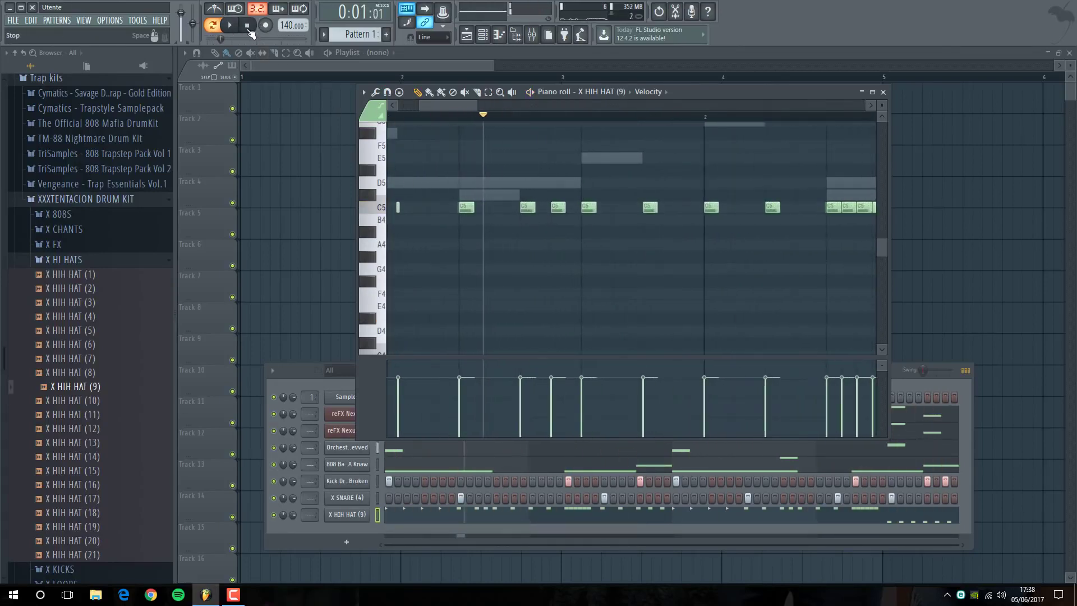
Transpose the six hi-hat notes at the end of bar 4 down to E4 and close the piano roll
{"action": "scroll", "coordinate": [533, 222], "scroll_direction": "down", "scroll_amount": 2}
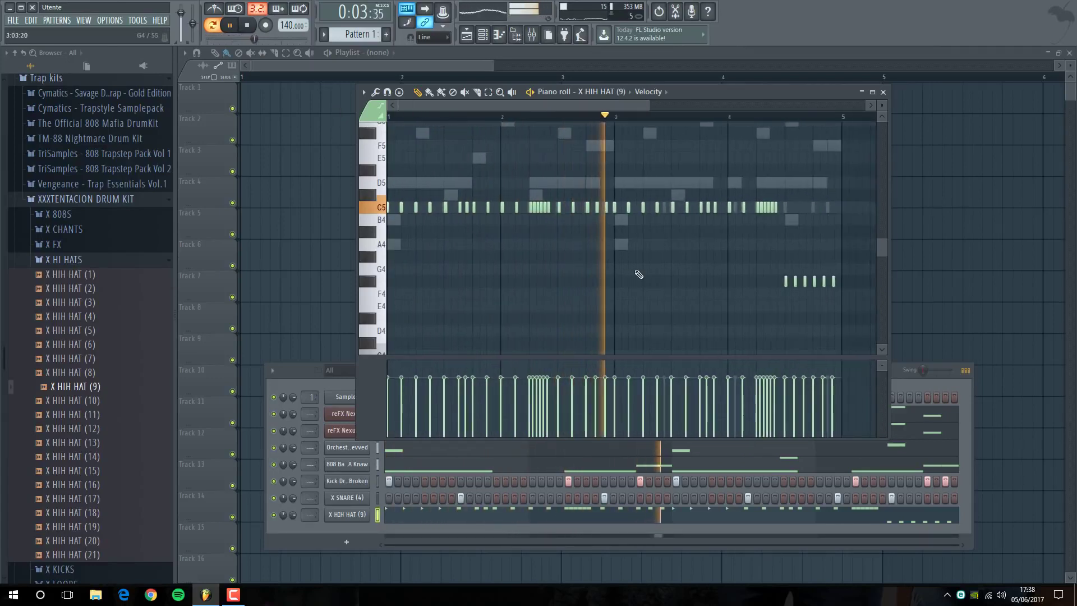
{"action": "scroll", "coordinate": [639, 274], "scroll_direction": "down", "scroll_amount": 2}
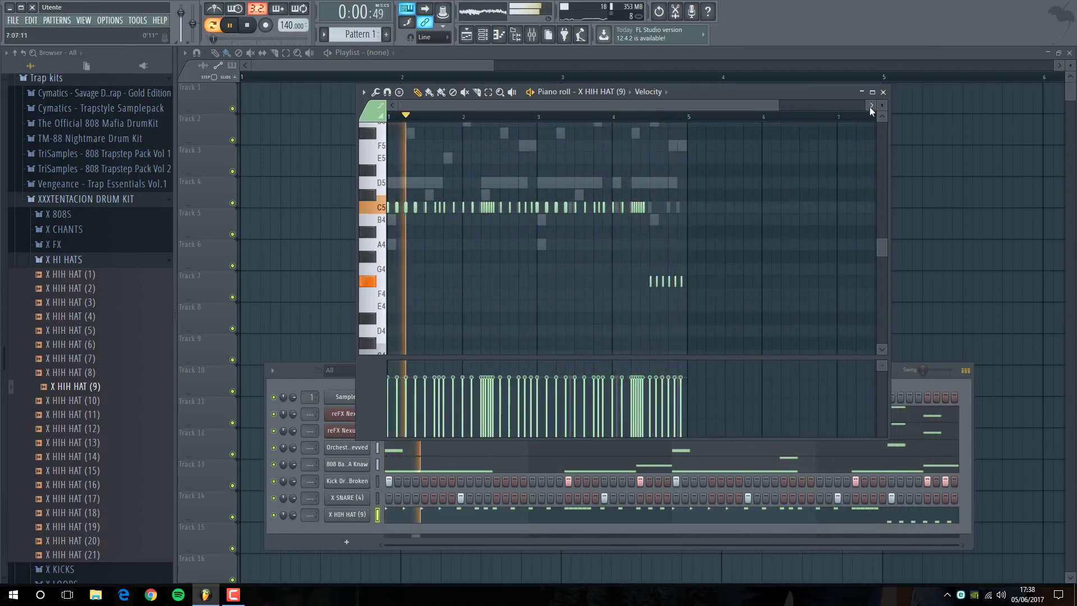
{"action": "left_click_drag", "start_coordinate": [719, 252], "coordinate": [601, 303]}
{"action": "key", "text": "shift+Down"}
{"action": "key", "text": "shift+Down"}
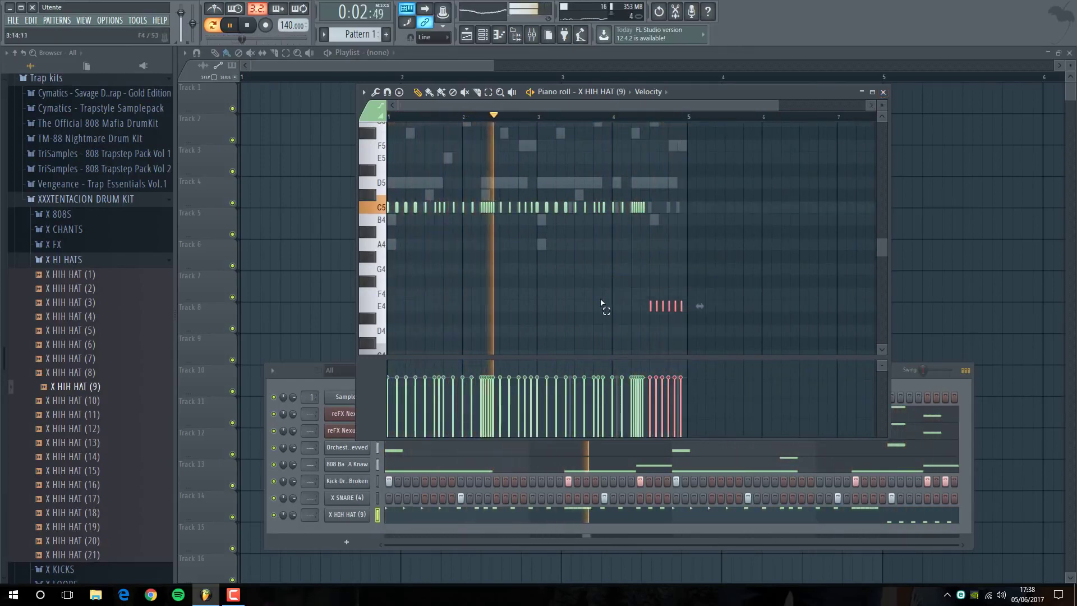
{"action": "left_click", "coordinate": [637, 291], "text": "ctrl"}
{"action": "scroll", "coordinate": [666, 286], "scroll_direction": "down", "scroll_amount": 1}
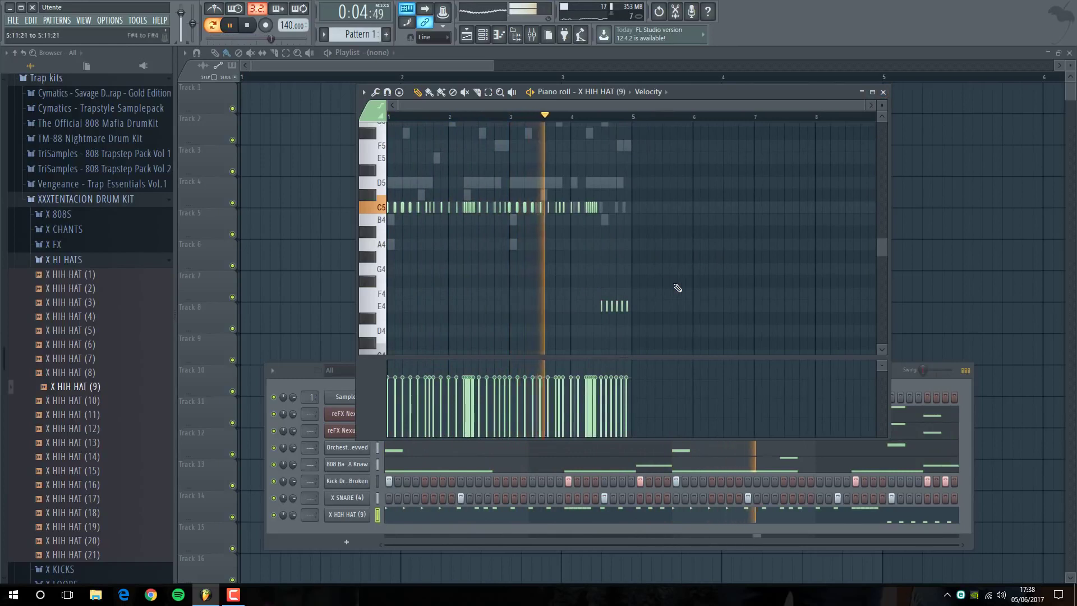
{"action": "scroll", "coordinate": [676, 286], "scroll_direction": "up", "scroll_amount": 2}
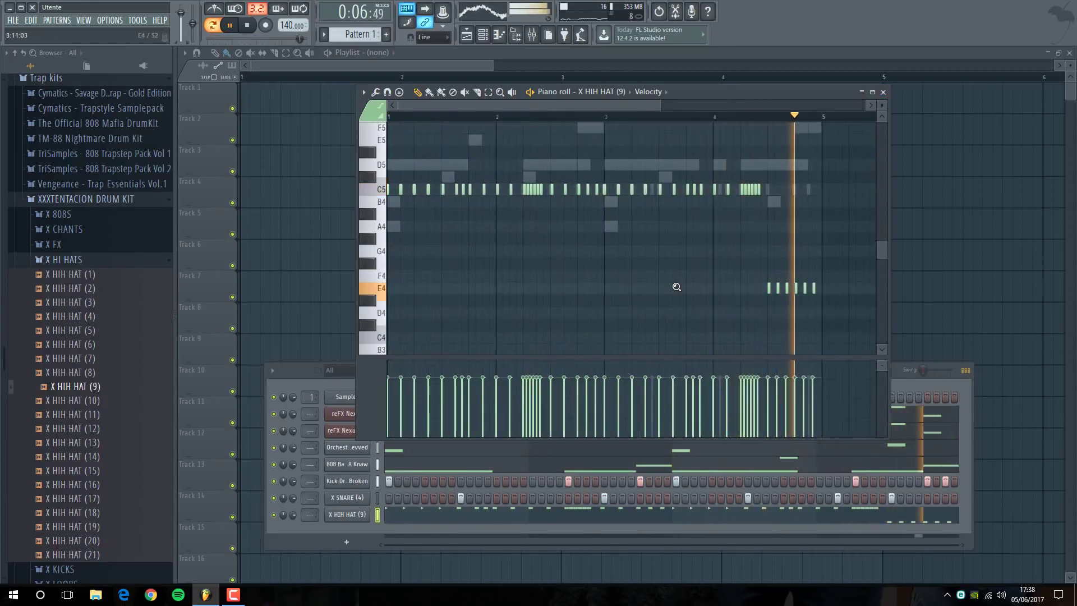
{"action": "left_click", "coordinate": [883, 92]}
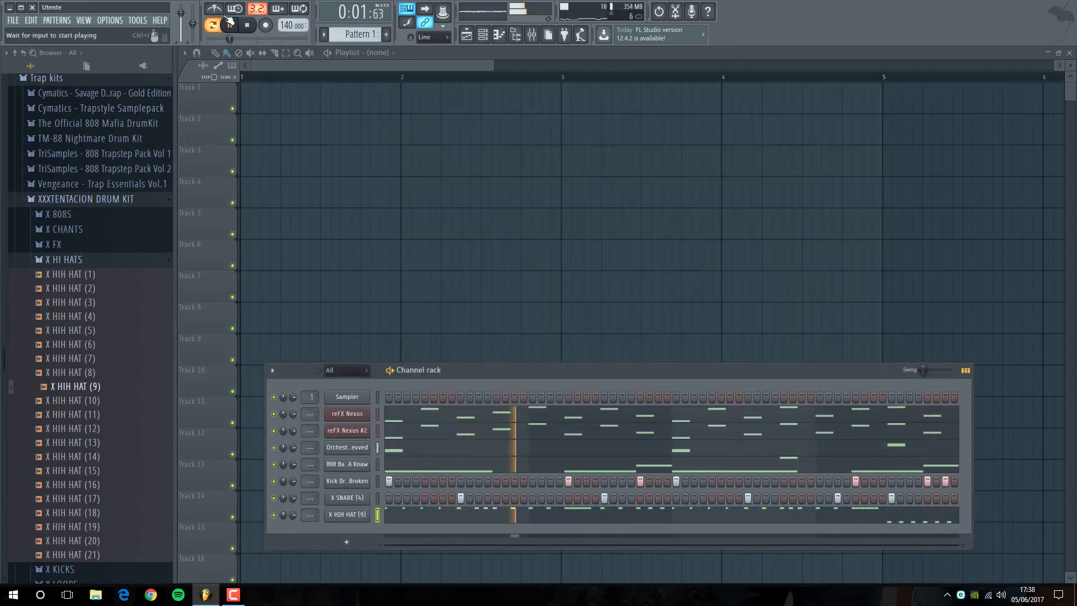
{"action": "left_click", "coordinate": [79, 261]}
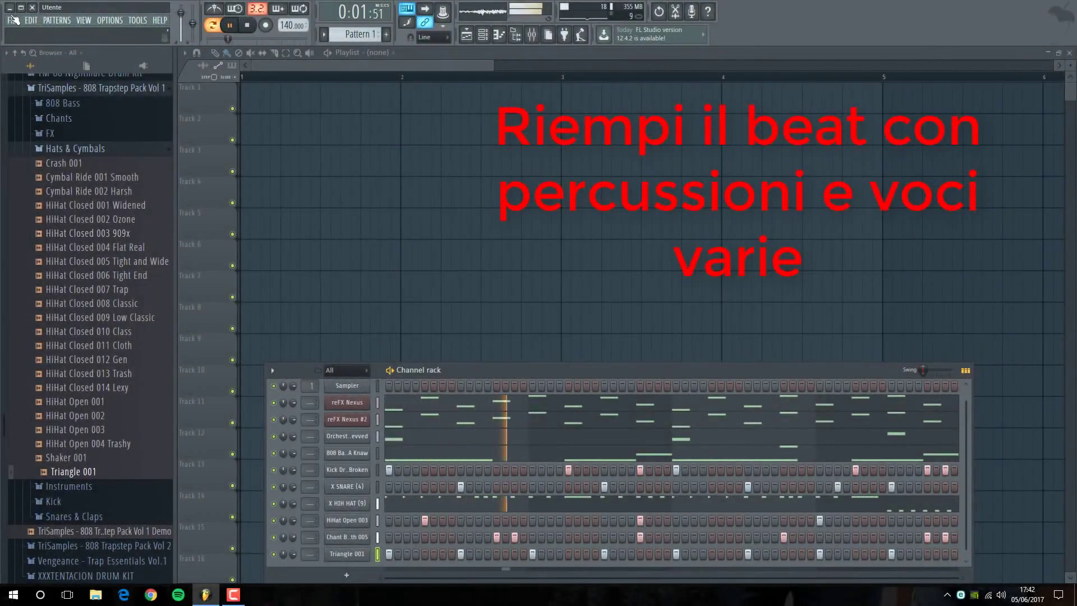
Save the project in the Projects folder as "base trap tutorial"
{"action": "left_click", "coordinate": [12, 20]}
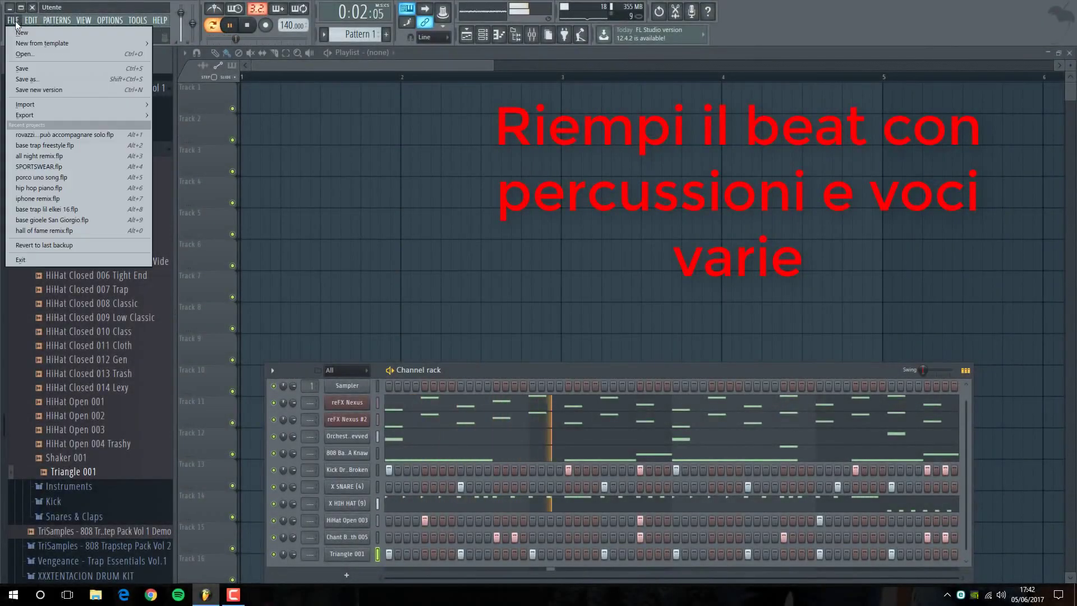
{"action": "left_click", "coordinate": [47, 71]}
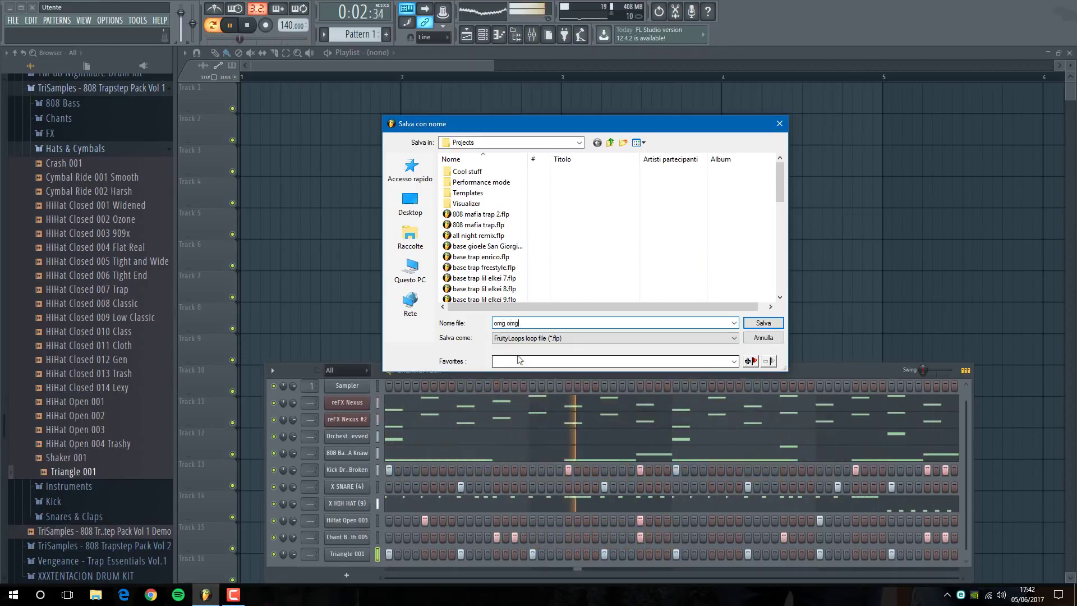
{"action": "type", "text": "base trap tutorial"}
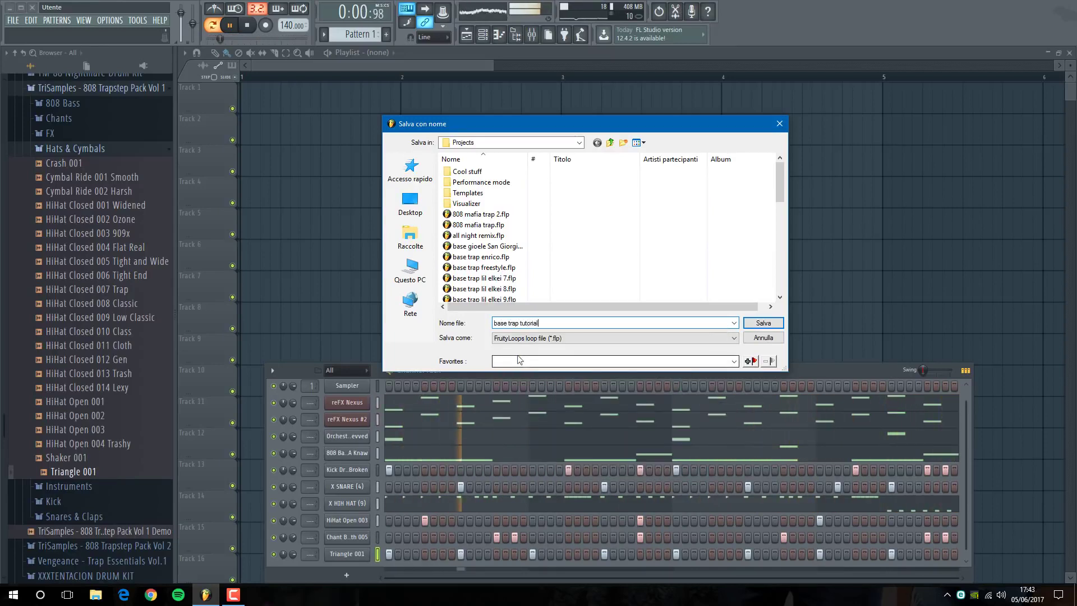
{"action": "key", "text": "Return"}
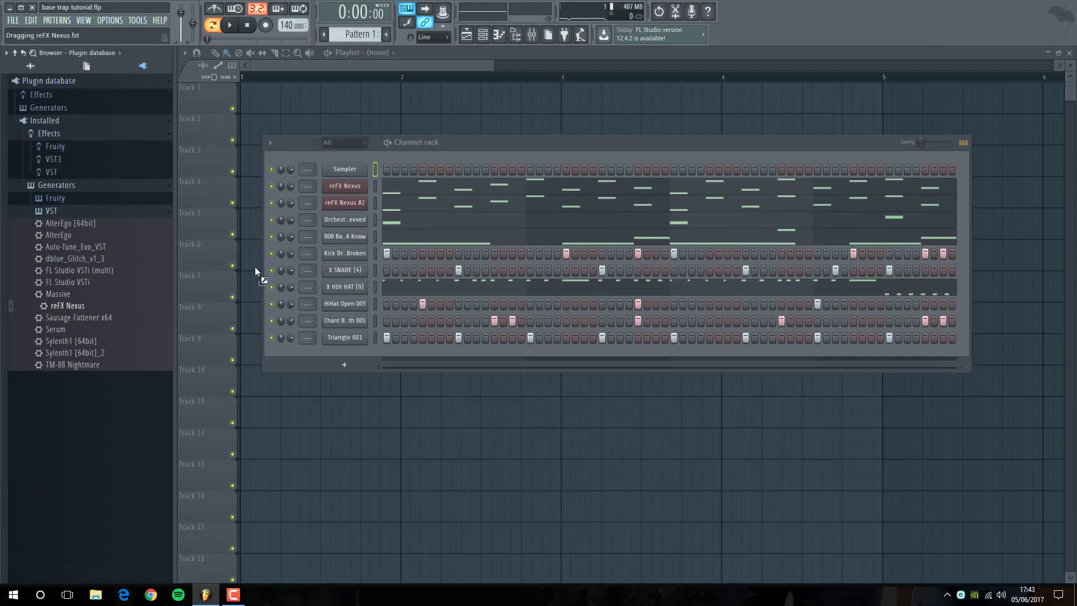
Add another reFX Nexus channel and audition the Trap Brass 1, 2 and 3 presets from the Nexus Trap Ultimate category
{"action": "left_click_drag", "start_coordinate": [342, 212], "coordinate": [342, 212]}
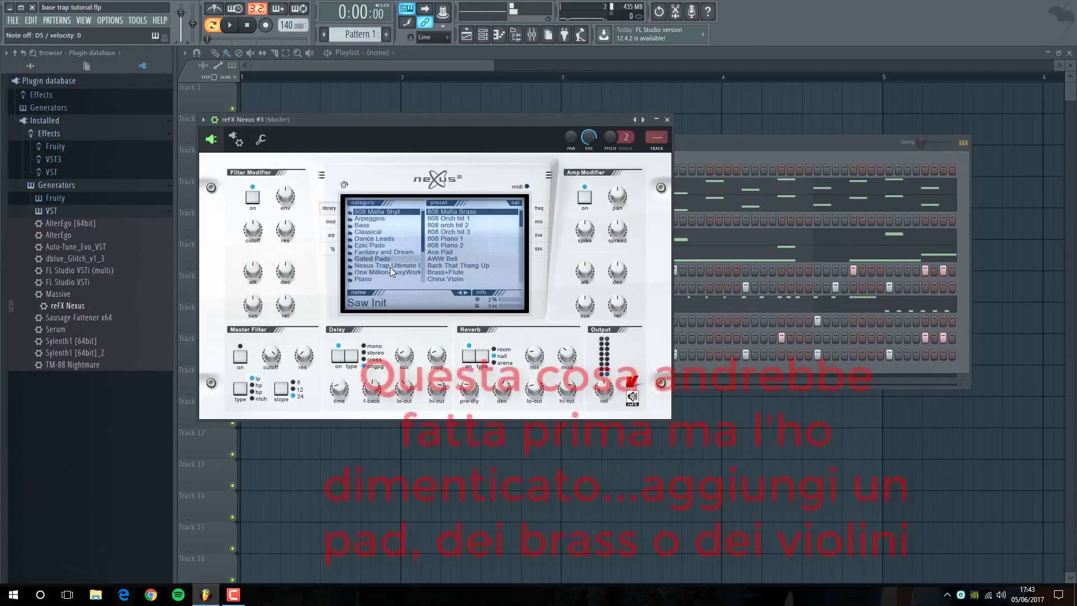
{"action": "scroll", "coordinate": [466, 249], "scroll_direction": "down", "scroll_amount": 5}
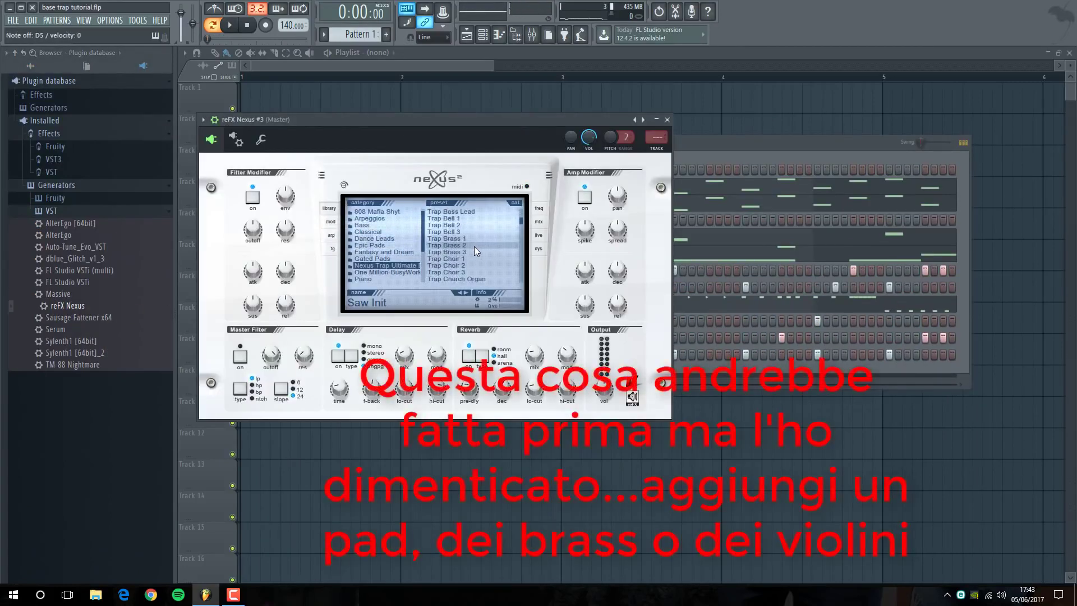
{"action": "left_click", "coordinate": [472, 252]}
{"action": "left_click", "coordinate": [473, 246]}
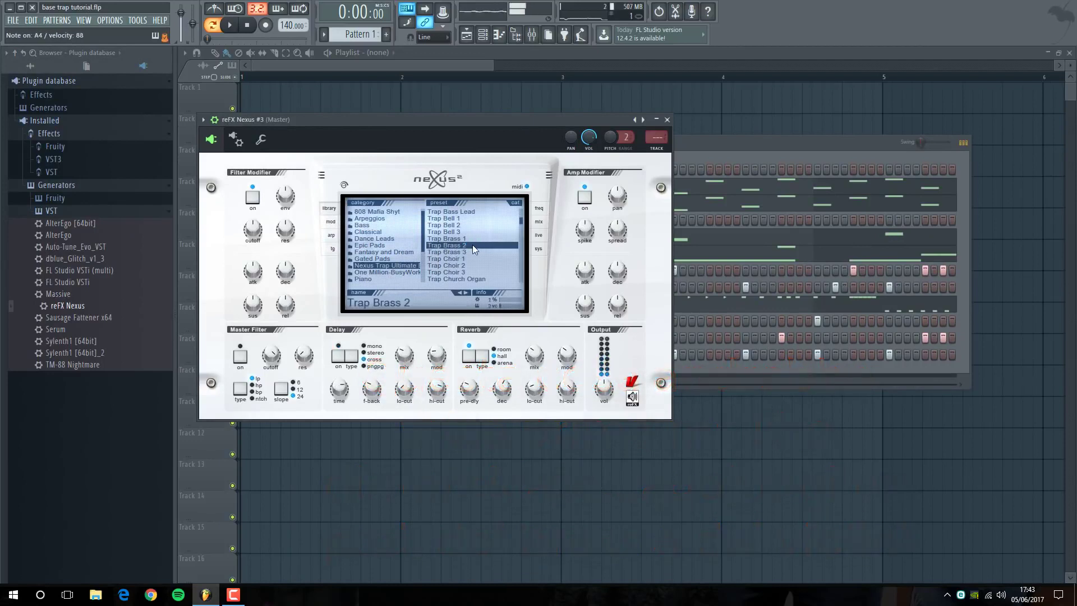
{"action": "left_click", "coordinate": [471, 240]}
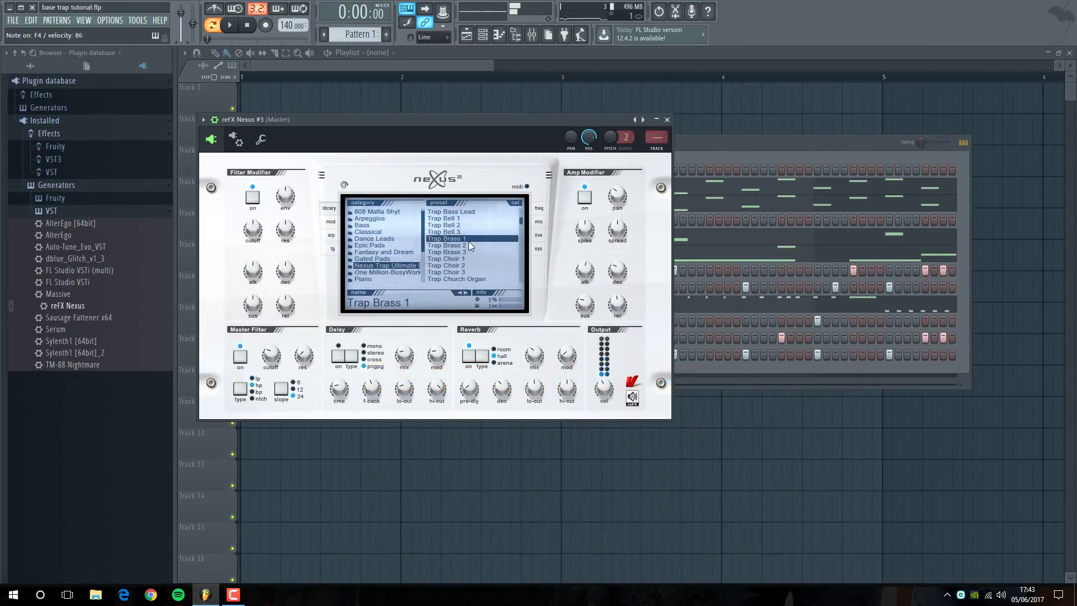
{"action": "left_click", "coordinate": [470, 245]}
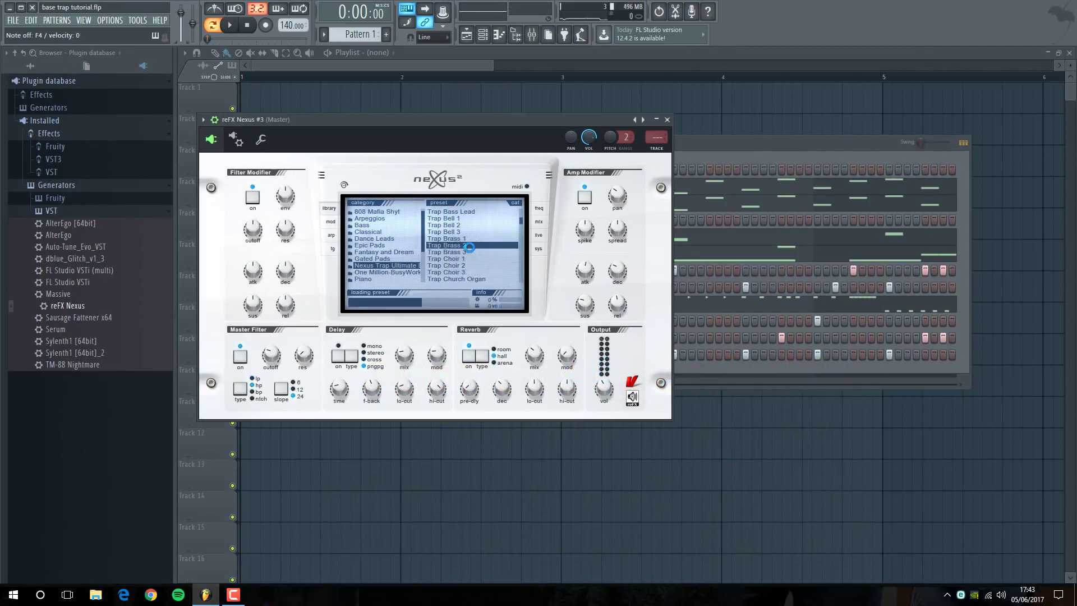
{"action": "left_click", "coordinate": [471, 252]}
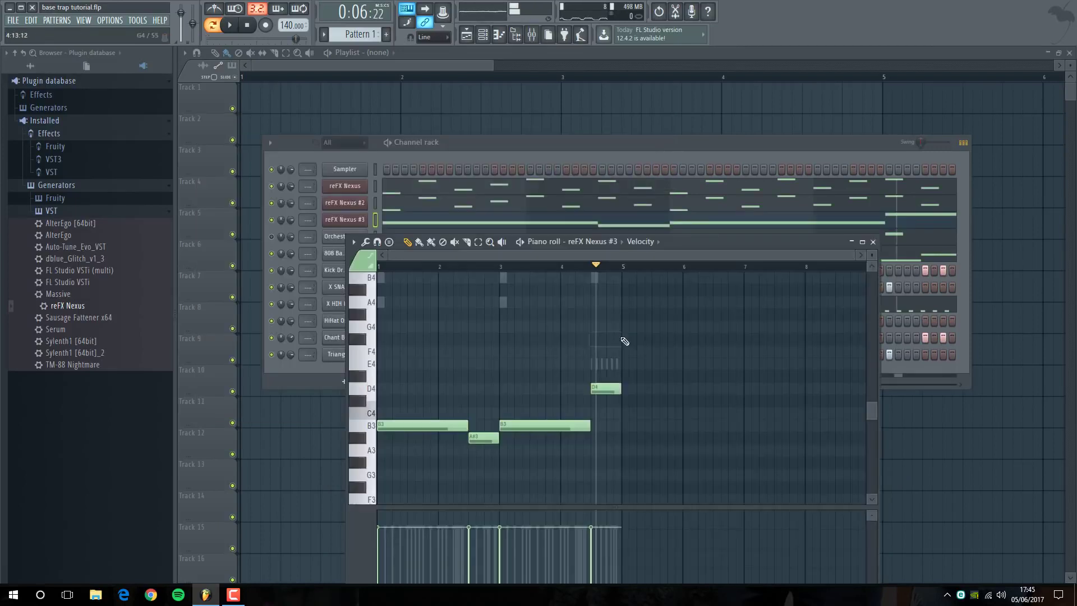
Duplicate the four reFX Nexus #3 notes into bars 5 to 8, raise the last copied note to F#4 and close the piano roll
{"action": "left_click_drag", "start_coordinate": [653, 347], "coordinate": [412, 476]}
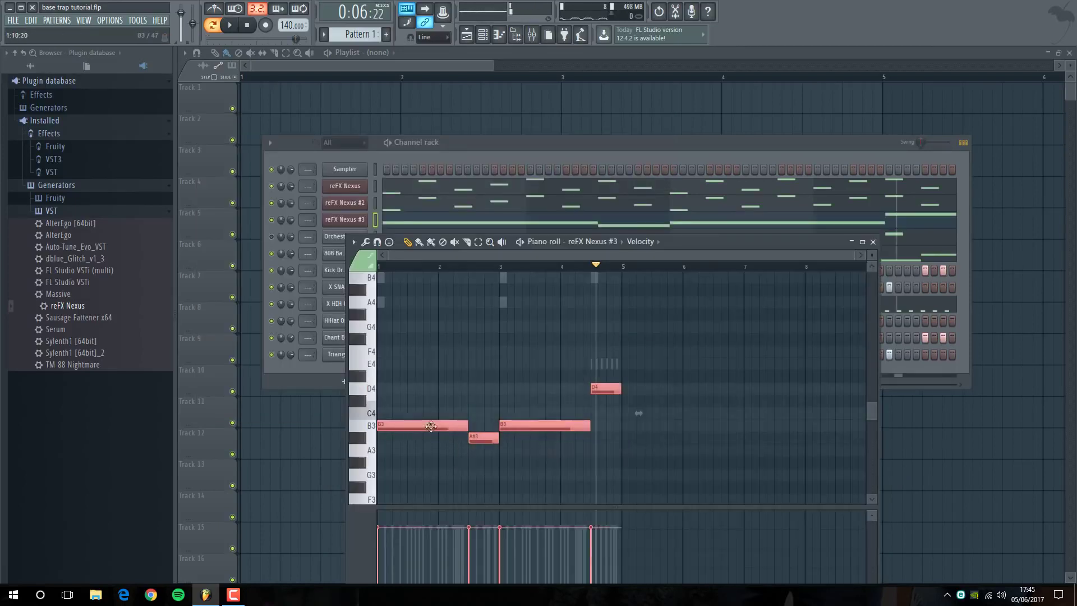
{"action": "key", "text": "ctrl+b"}
{"action": "left_click", "coordinate": [664, 447], "text": "ctrl"}
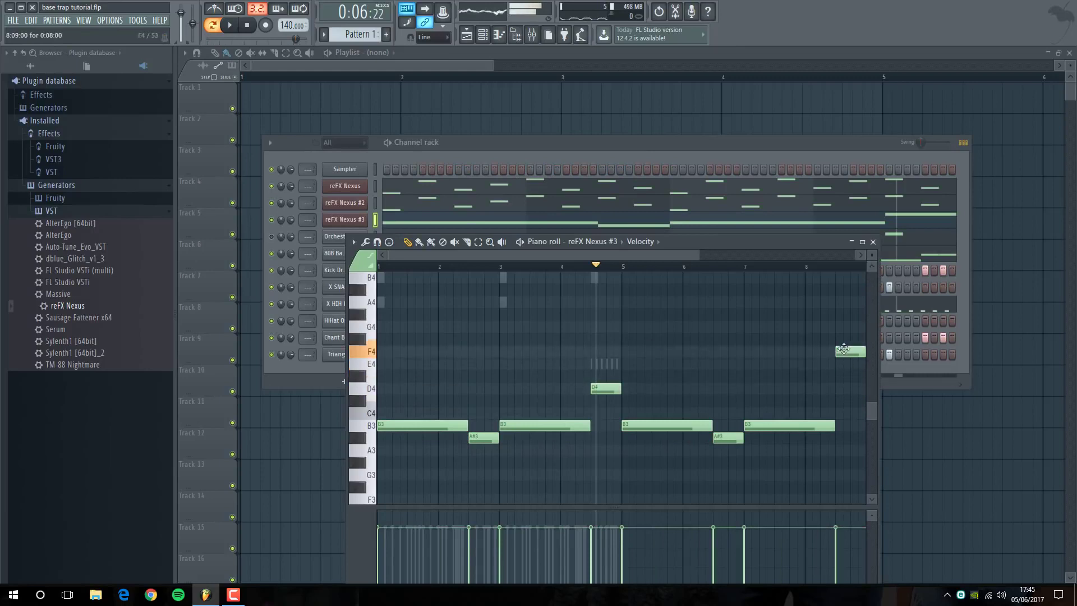
{"action": "left_click_drag", "start_coordinate": [842, 346], "coordinate": [842, 348]}
{"action": "scroll", "coordinate": [842, 357], "scroll_direction": "down", "scroll_amount": 2}
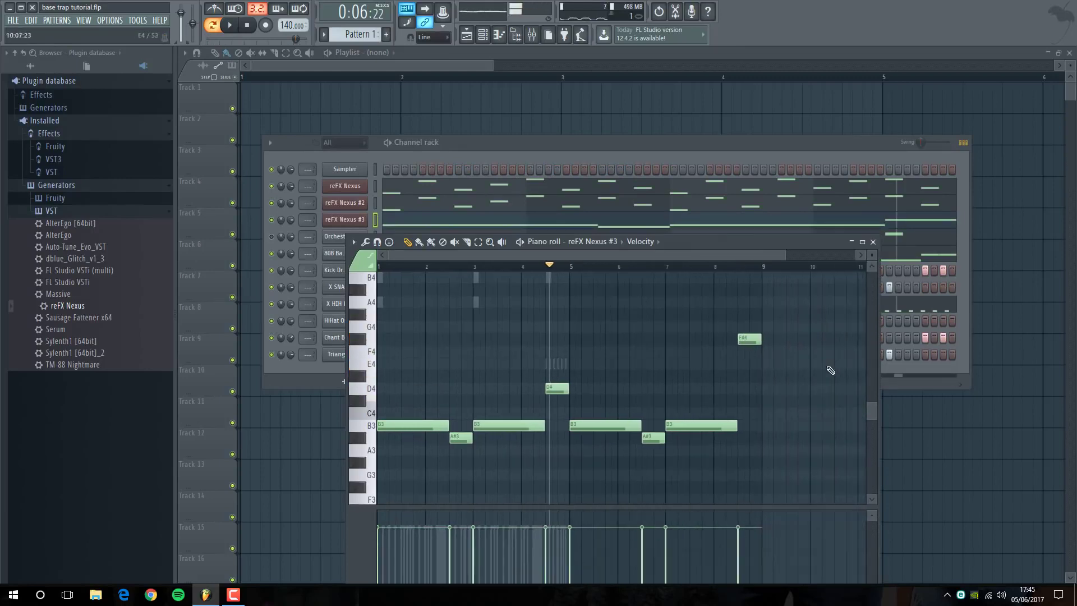
{"action": "left_click", "coordinate": [873, 242]}
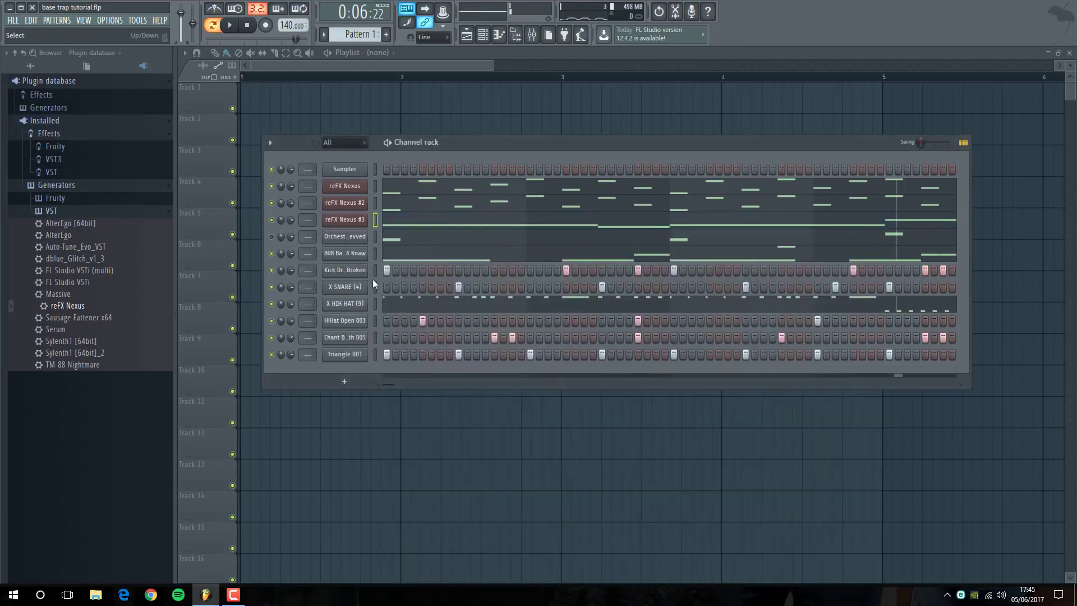
Collapse the VST generator list, then play back Pattern 1 with the new brass line and stop it
{"action": "left_click", "coordinate": [63, 211]}
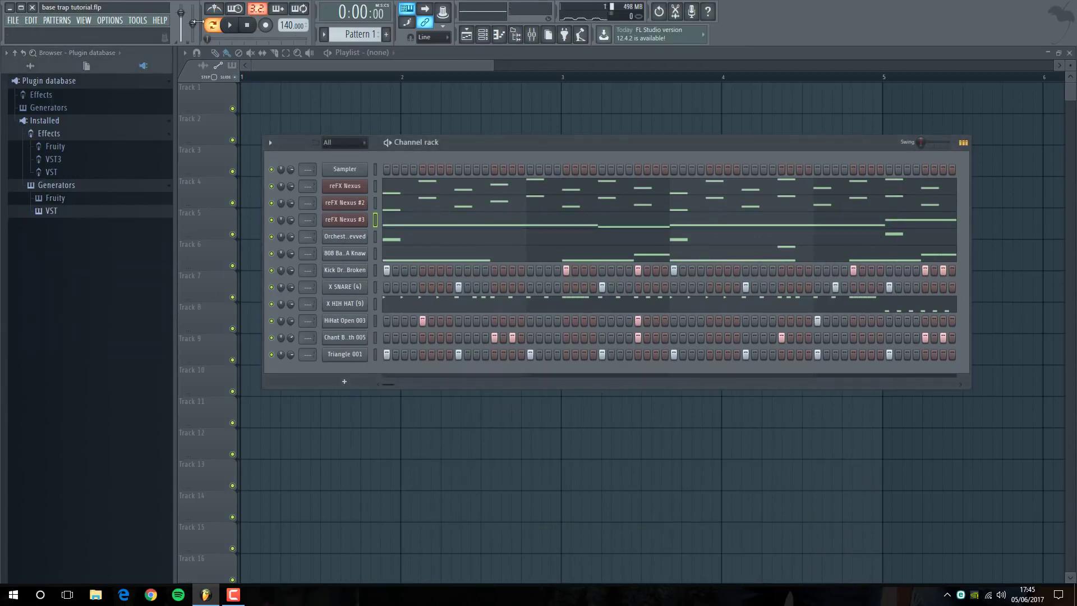
{"action": "left_click", "coordinate": [231, 26]}
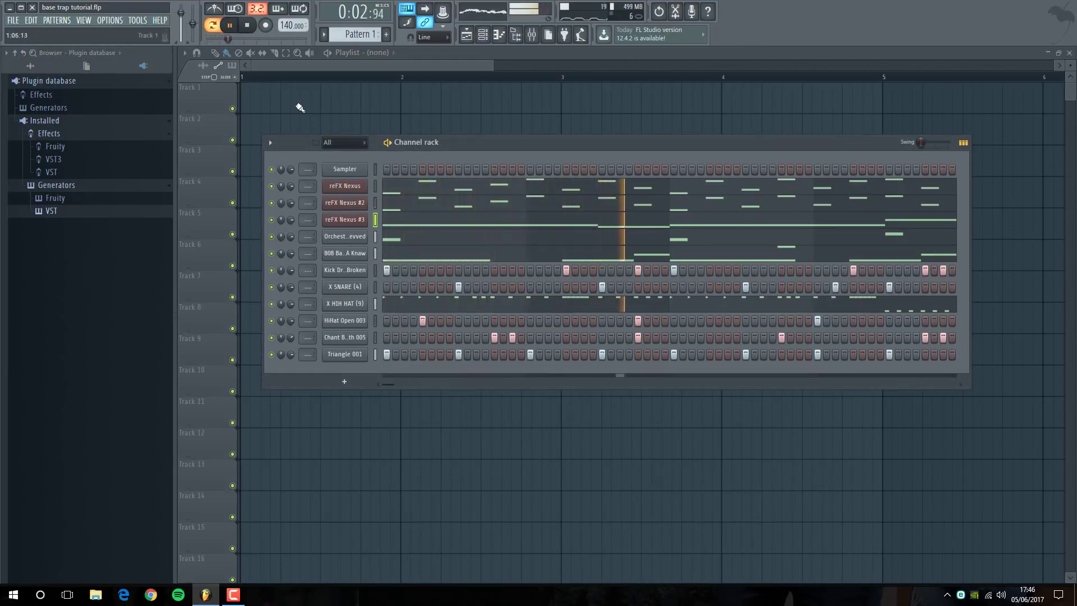
{"action": "left_click", "coordinate": [249, 26]}
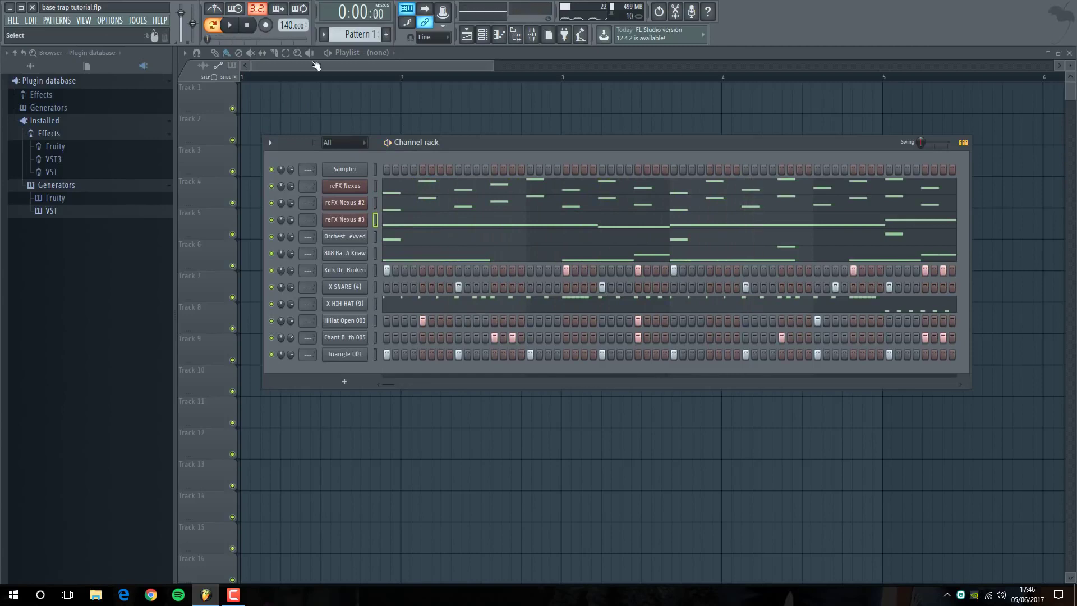
Split Pattern 1 by channel and place the reFX Nexus pattern at the start of bar 1 on Track 1
{"action": "left_click", "coordinate": [324, 35]}
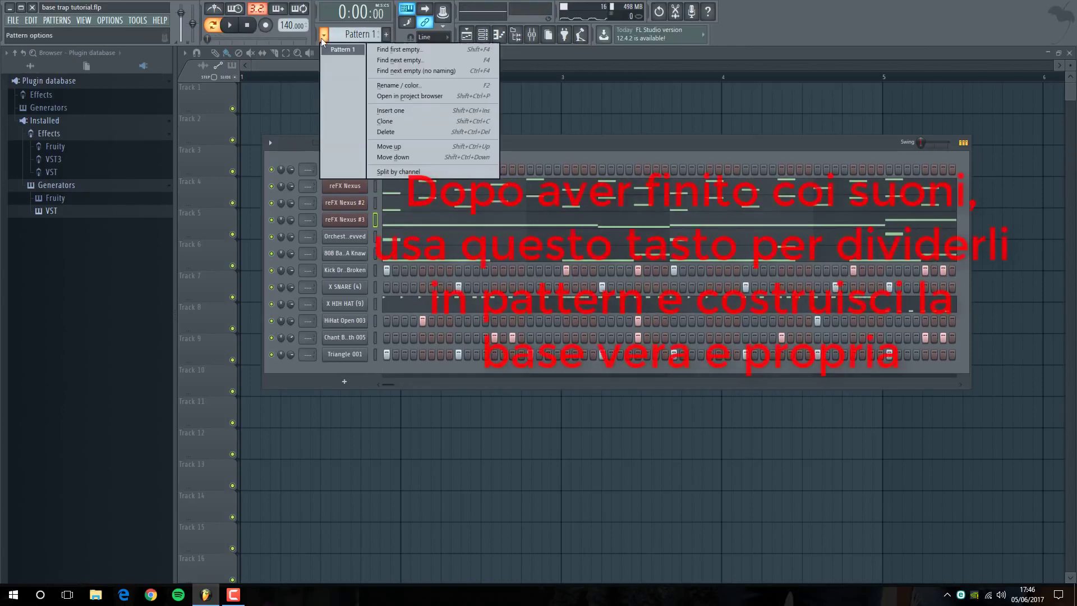
{"action": "left_click", "coordinate": [397, 171]}
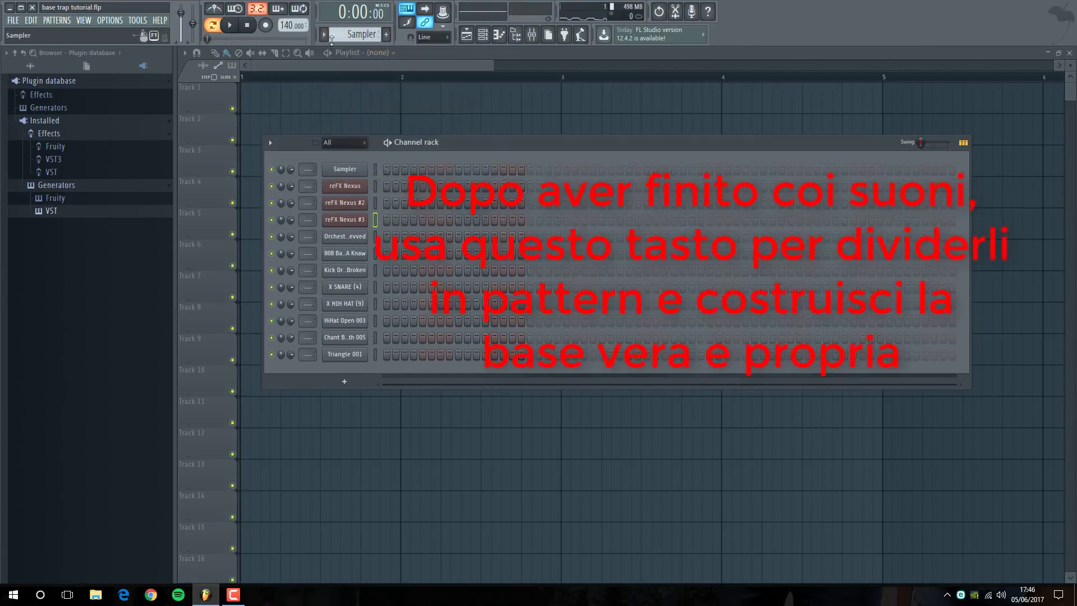
{"action": "left_click", "coordinate": [324, 35]}
{"action": "left_click", "coordinate": [347, 61]}
{"action": "left_click", "coordinate": [353, 99]}
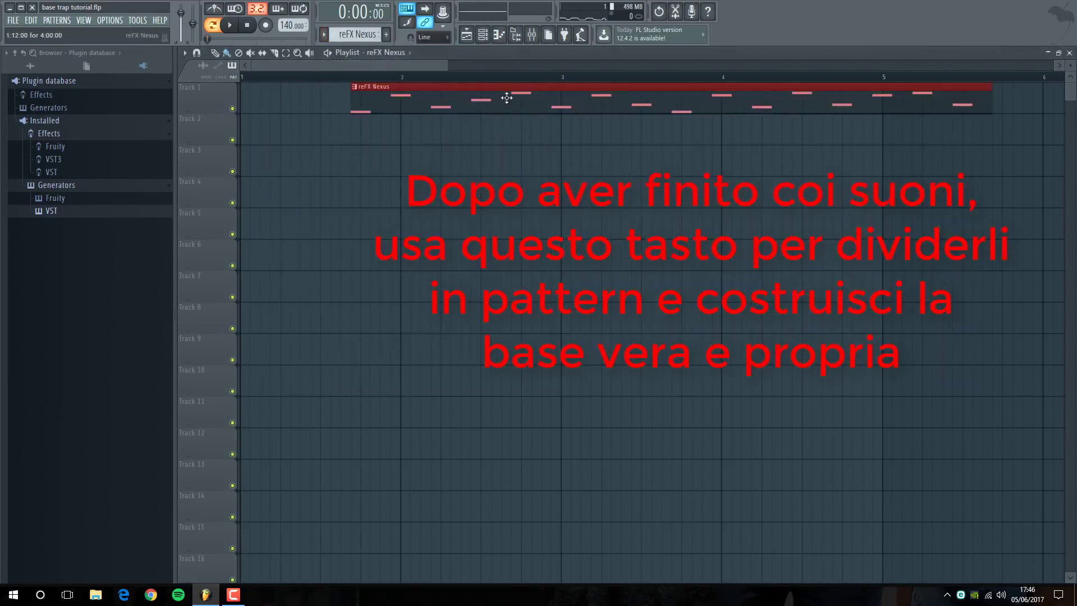
{"action": "left_click_drag", "start_coordinate": [507, 98], "coordinate": [309, 102]}
{"action": "scroll", "coordinate": [360, 195], "scroll_direction": "down", "scroll_amount": 4}
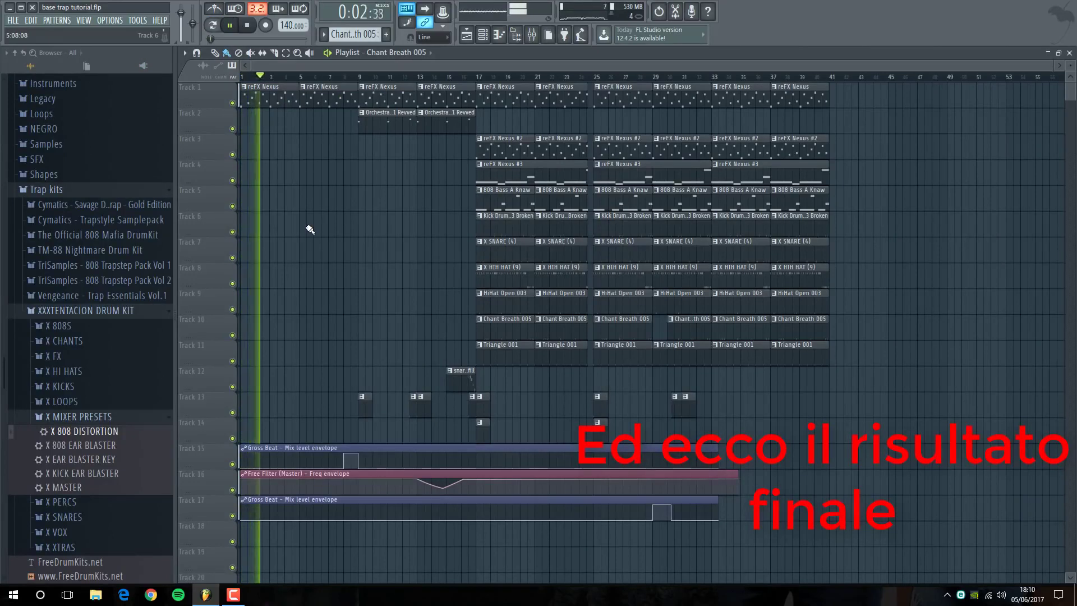
{"action": "left_click", "coordinate": [333, 37]}
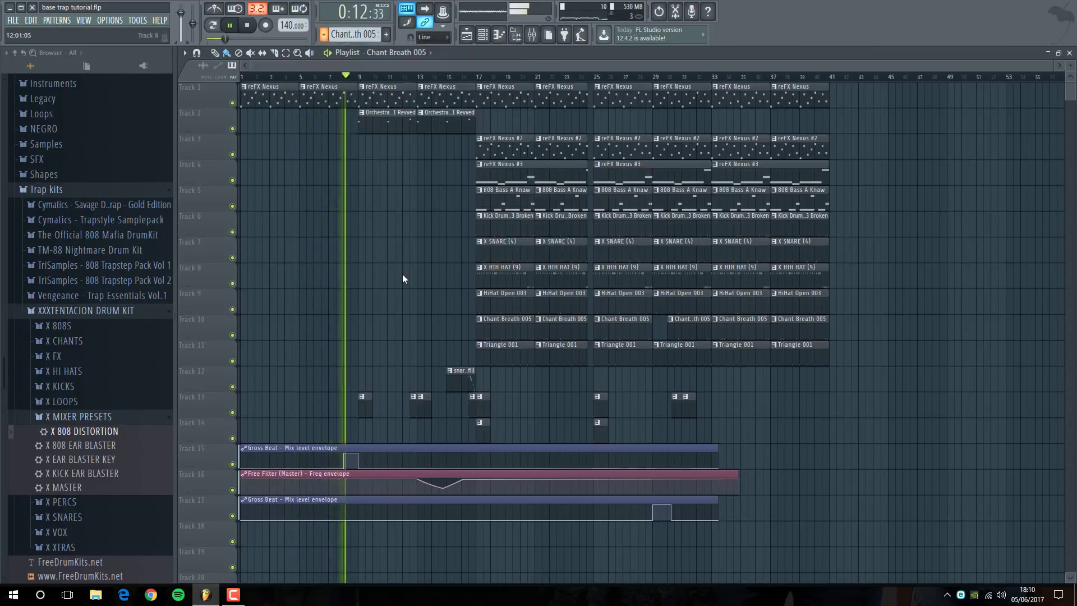
{"action": "scroll", "coordinate": [350, 452], "scroll_direction": "up", "scroll_amount": 4}
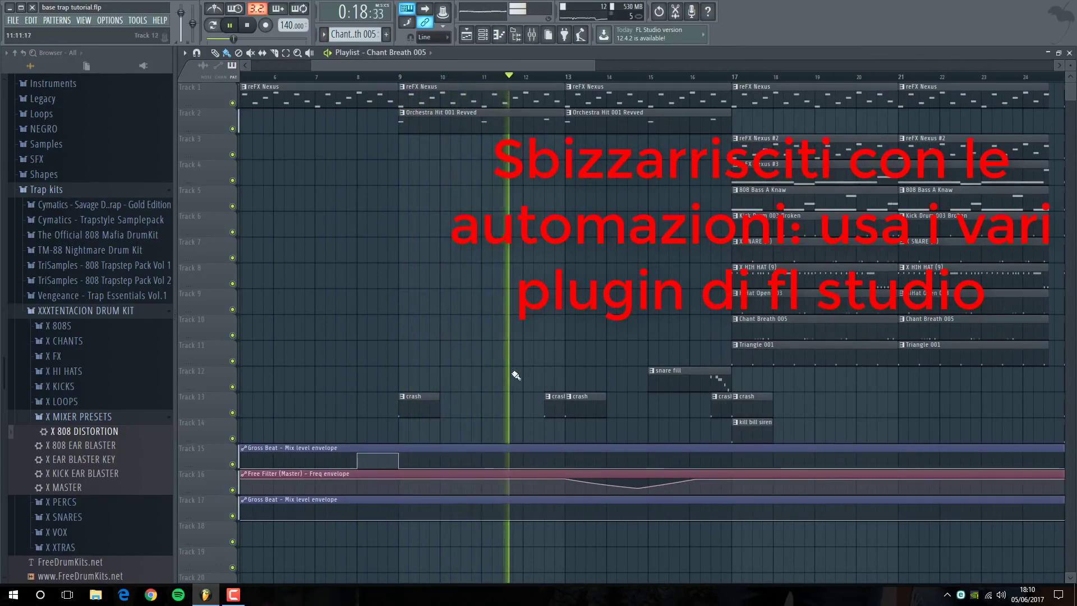
{"action": "scroll", "coordinate": [516, 375], "scroll_direction": "down", "scroll_amount": 2}
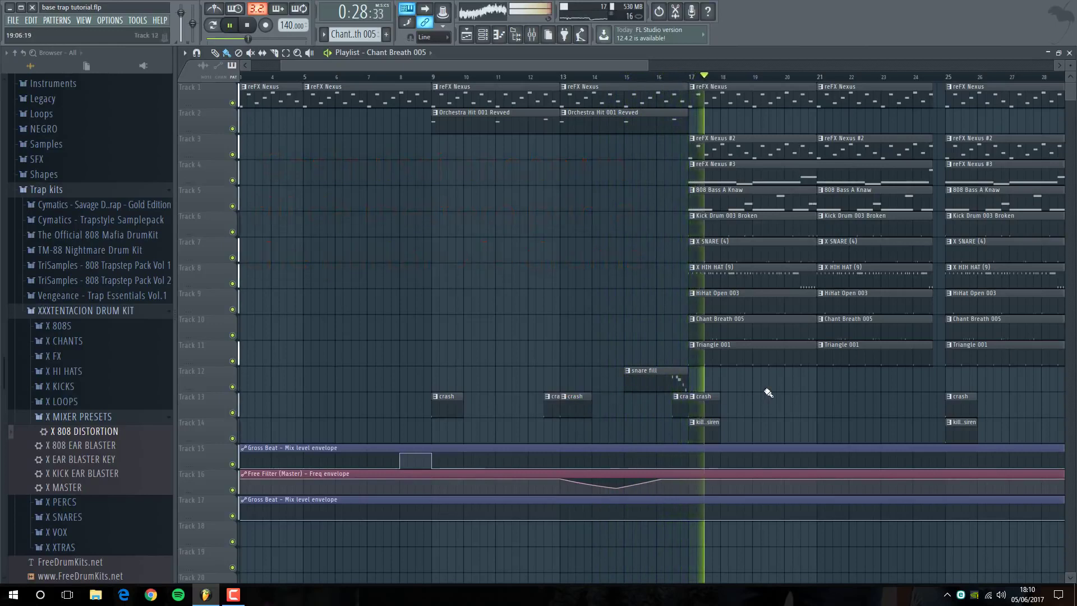
{"action": "scroll", "coordinate": [769, 393], "scroll_direction": "down", "scroll_amount": 4}
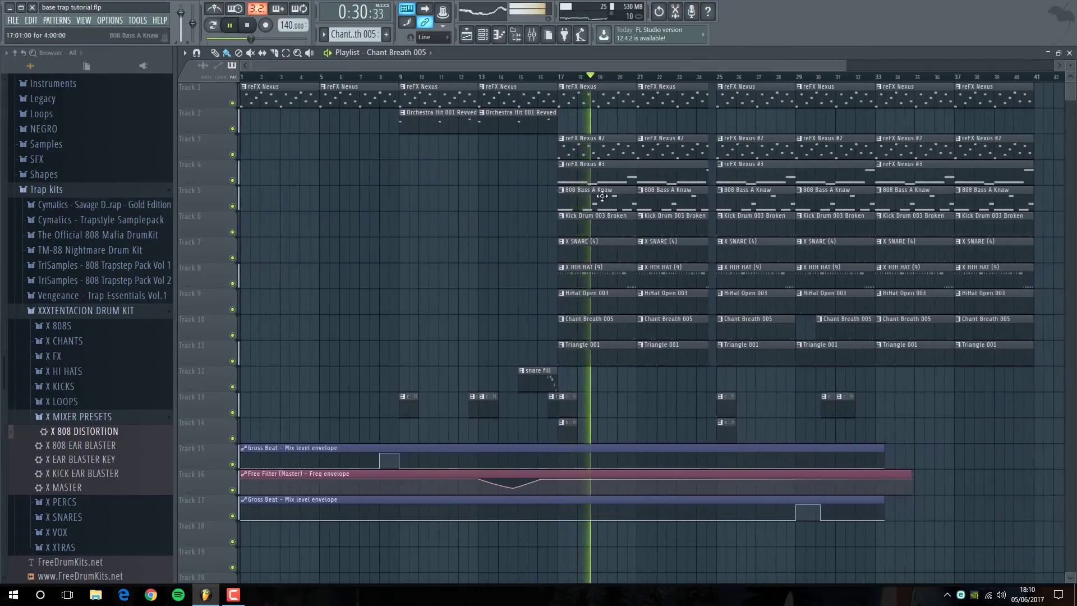
Inspect the Fruity Fast Dist effect on mixer Insert 2 during playback, then close the effect and the mixer
{"action": "key", "text": "F9"}
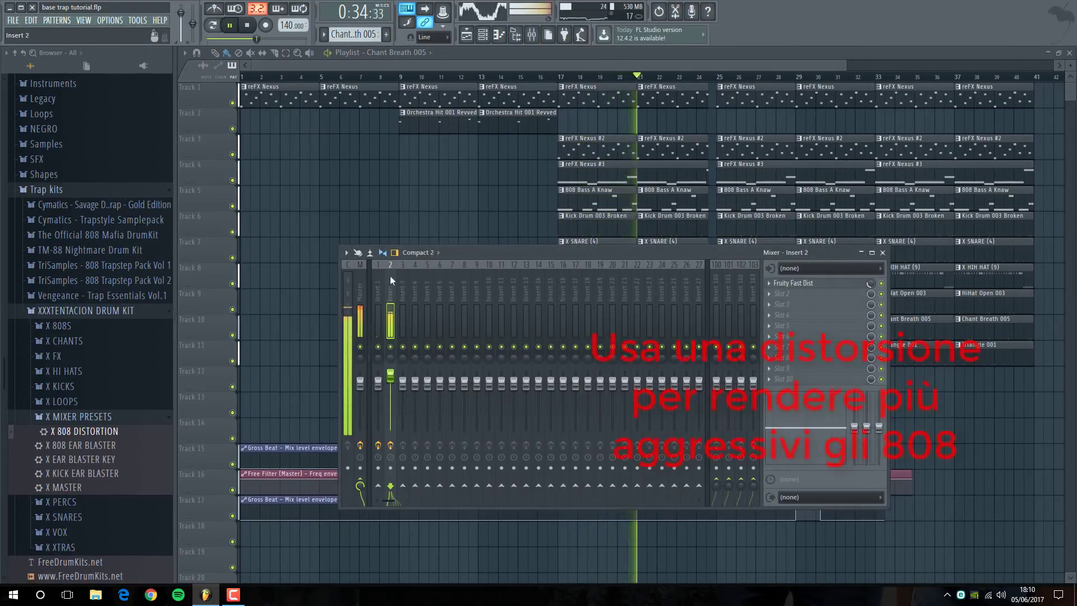
{"action": "left_click", "coordinate": [807, 284]}
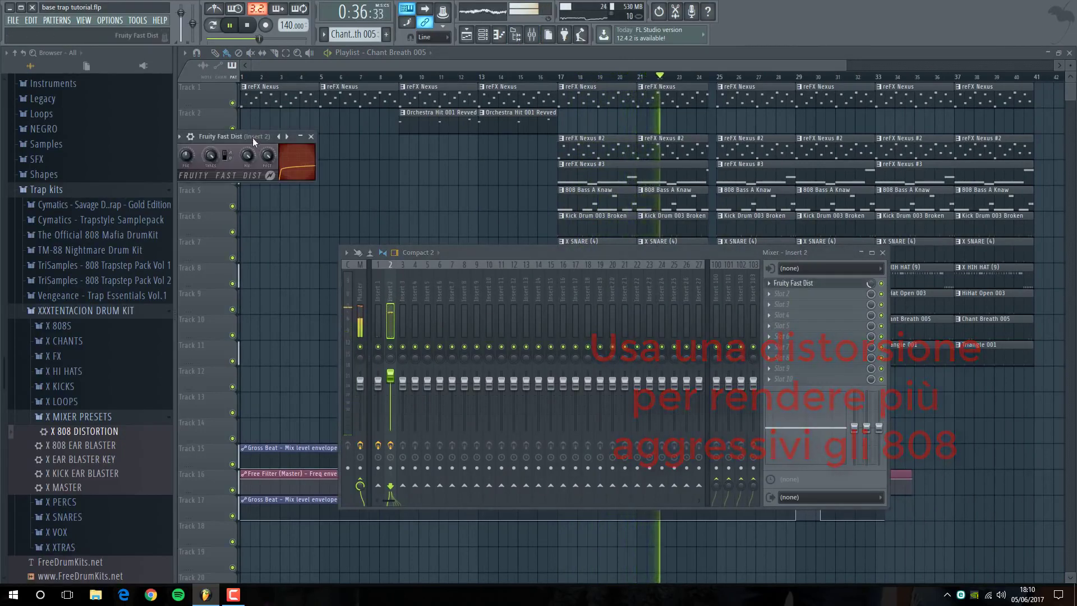
{"action": "left_click_drag", "start_coordinate": [253, 137], "coordinate": [812, 293]}
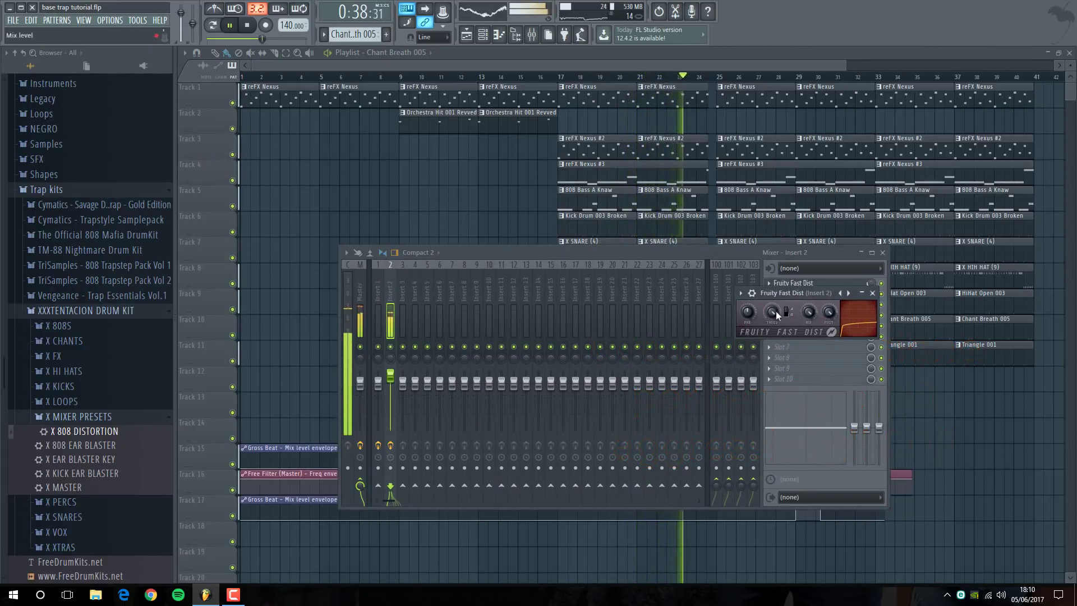
{"action": "left_click", "coordinate": [873, 295]}
{"action": "key", "text": "F9"}
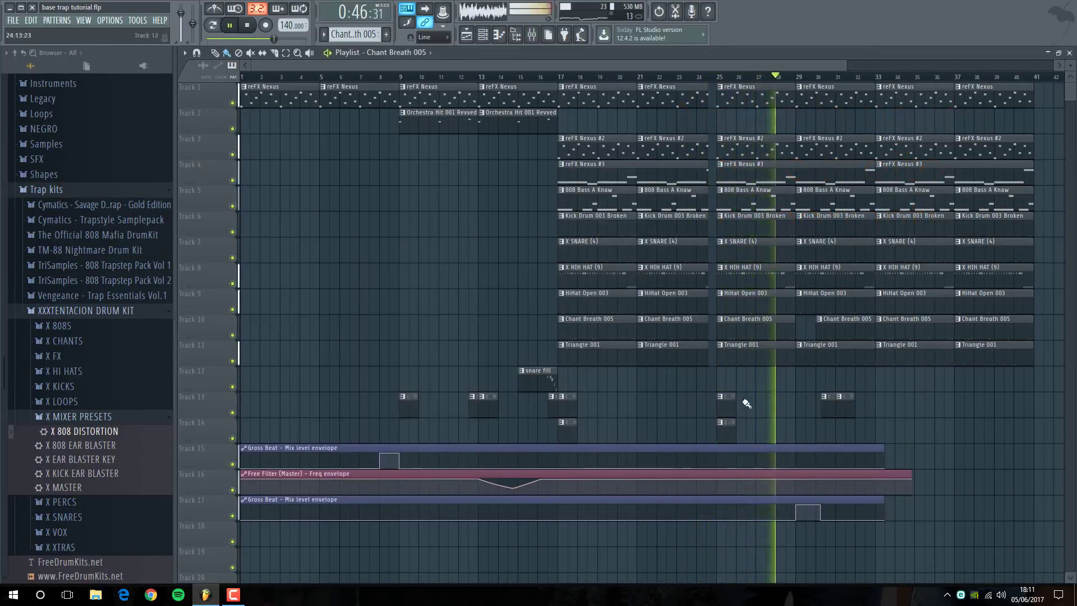
{"action": "scroll", "coordinate": [653, 458], "scroll_direction": "up", "scroll_amount": 4}
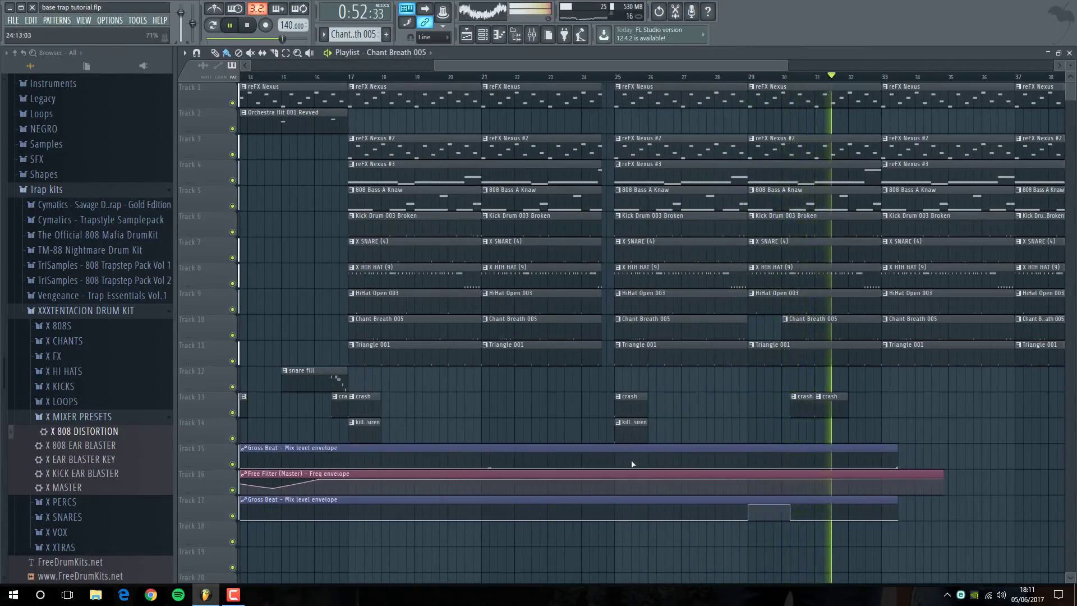
{"action": "scroll", "coordinate": [901, 443], "scroll_direction": "down", "scroll_amount": 5}
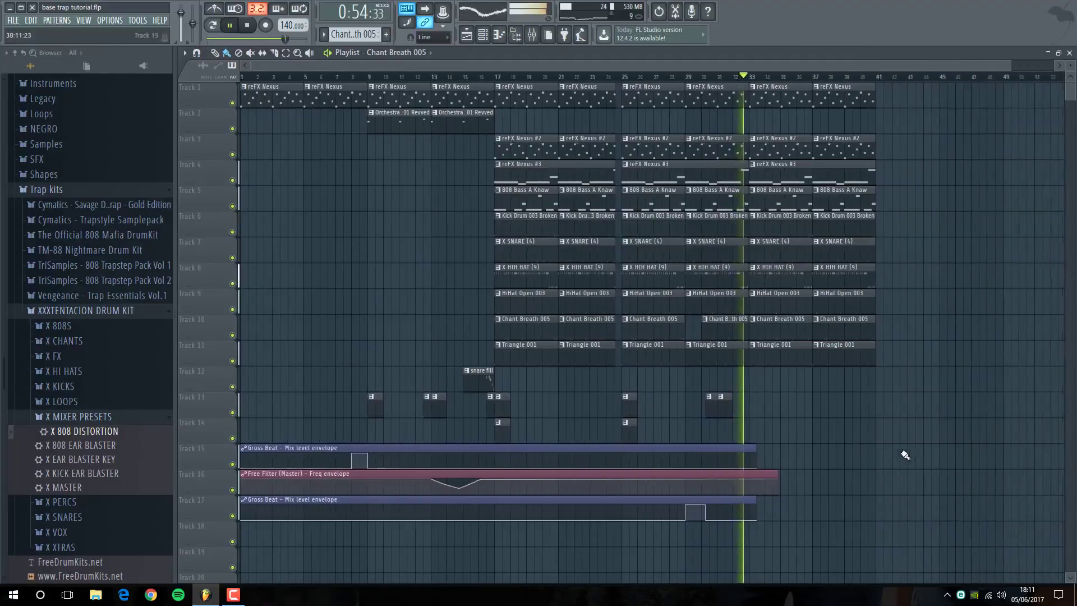